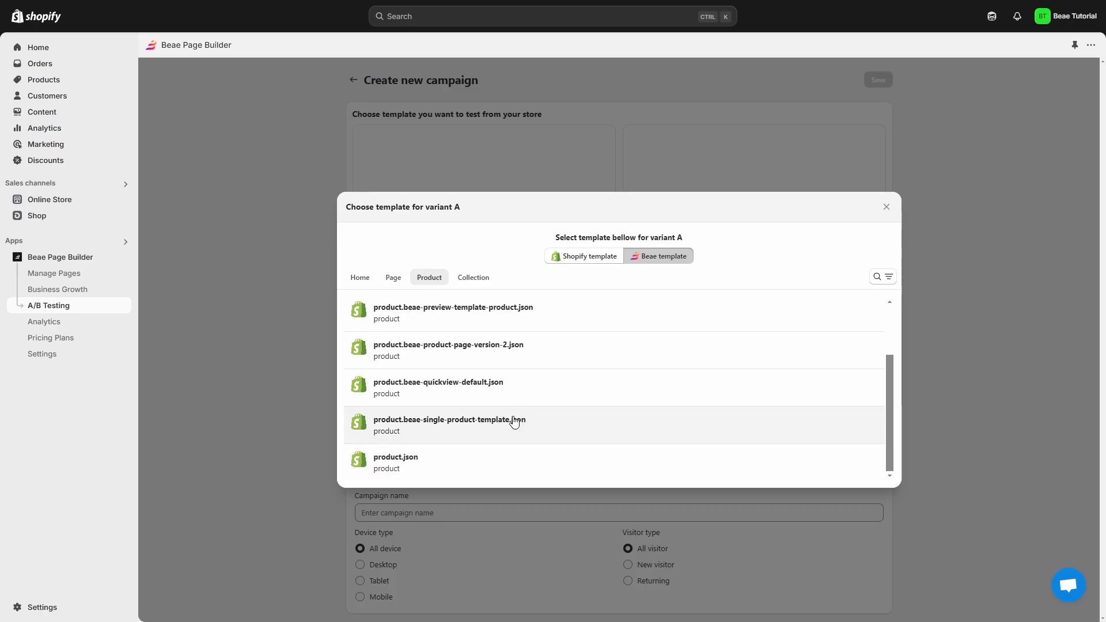
Step: Assign product.beae-single-product-template.json to variant A and product.beae-product-page-version-2.json to variant B of the new campaign
left_click(511, 423)
left_click(752, 257)
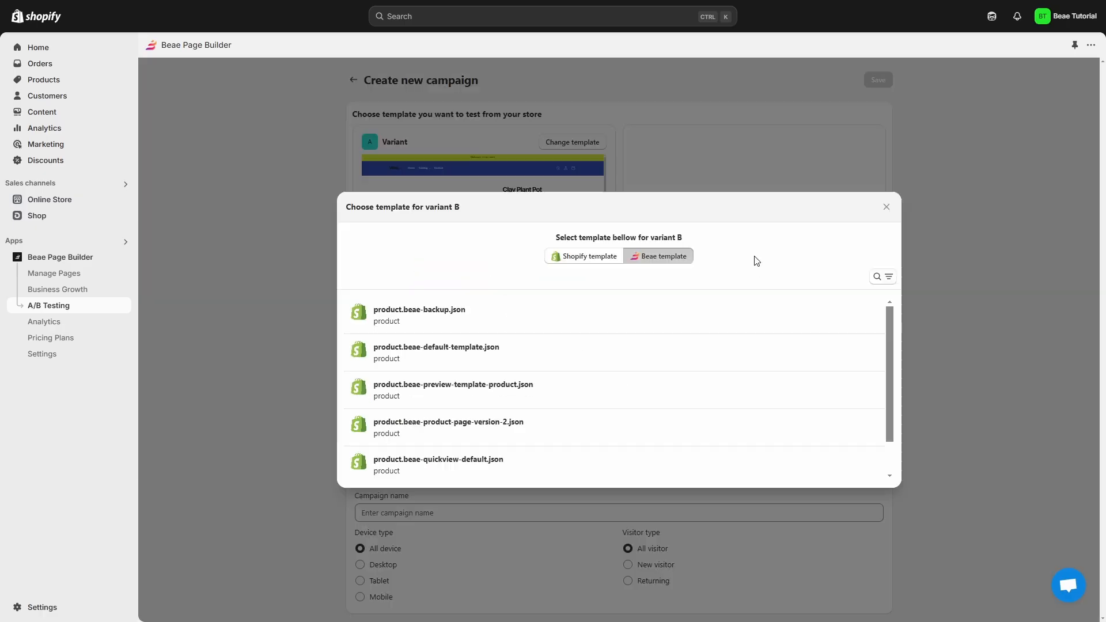
left_click(554, 425)
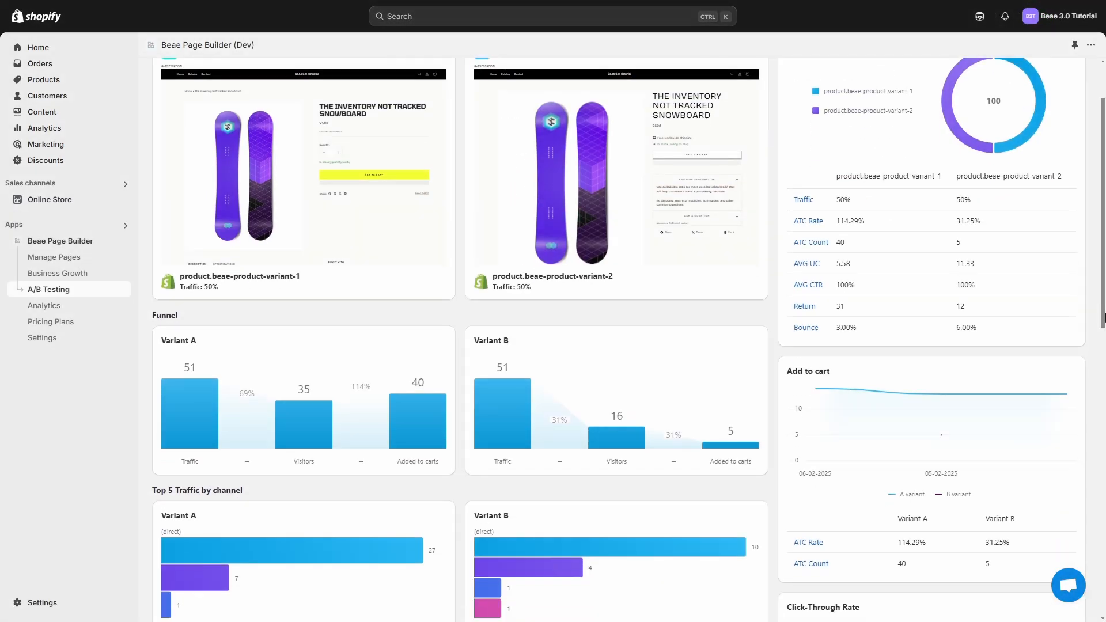
Step: Review the running test campaign's report, comparing funnel, traffic channels, devices, countries and overview metrics for both variants
scroll(1104, 514, "down", 12)
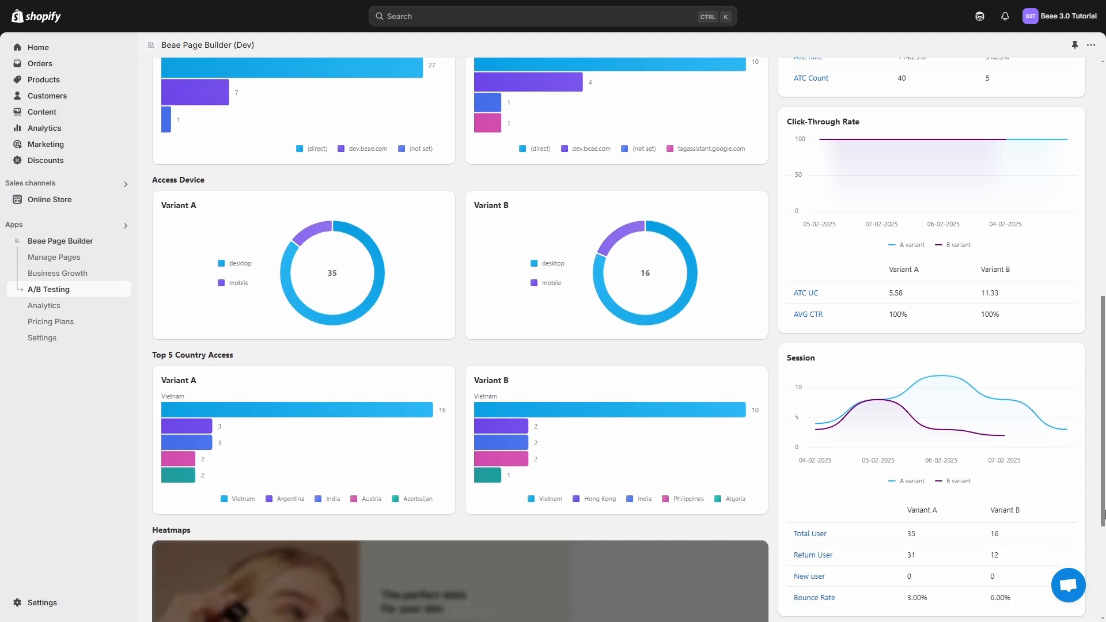
scroll(1105, 514, "down", 3)
left_click_drag(1105, 513, 1105, 208)
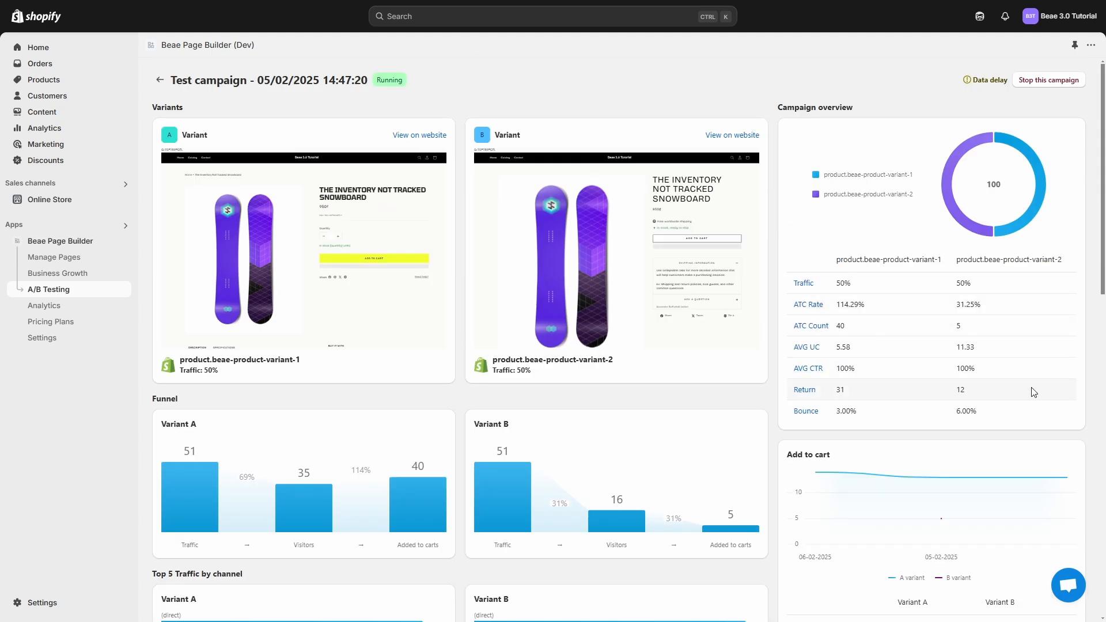
scroll(1104, 341, "down", 2)
scroll(1104, 341, "down", 3)
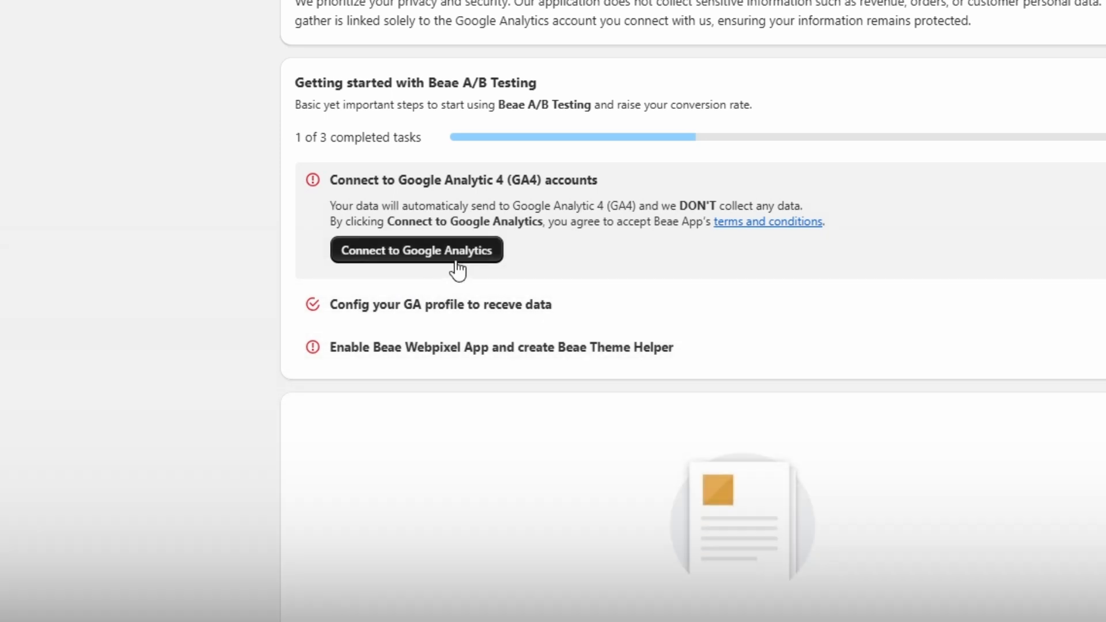
Step: Start connecting A/B Testing to Google Analytics and sign in to Beae with GA4 using a Google account
left_click(459, 263)
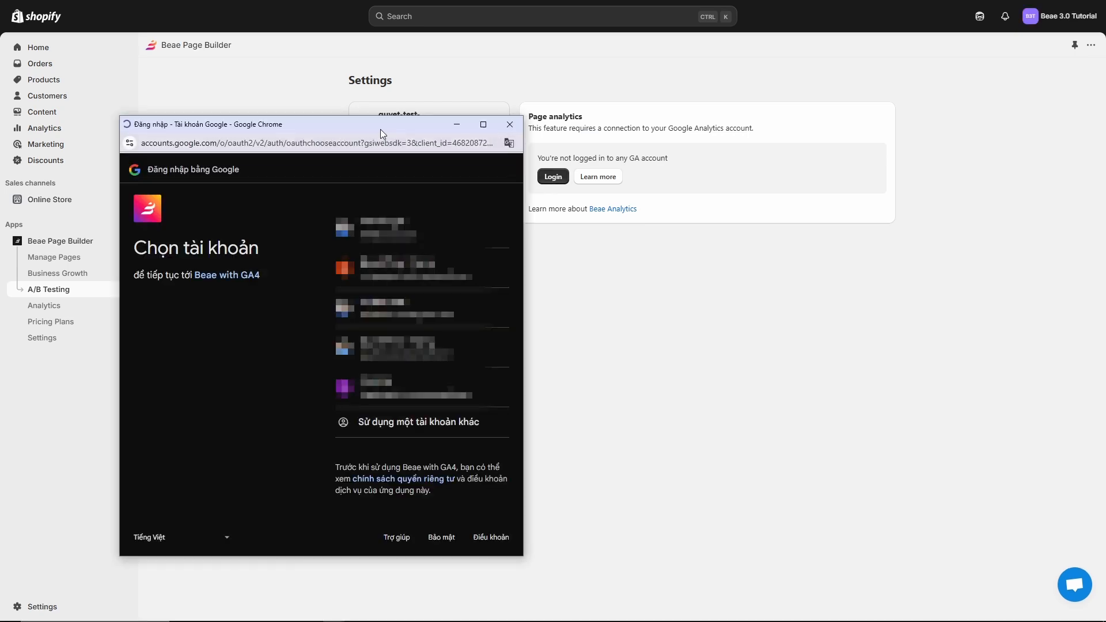
left_click_drag(380, 129, 636, 100)
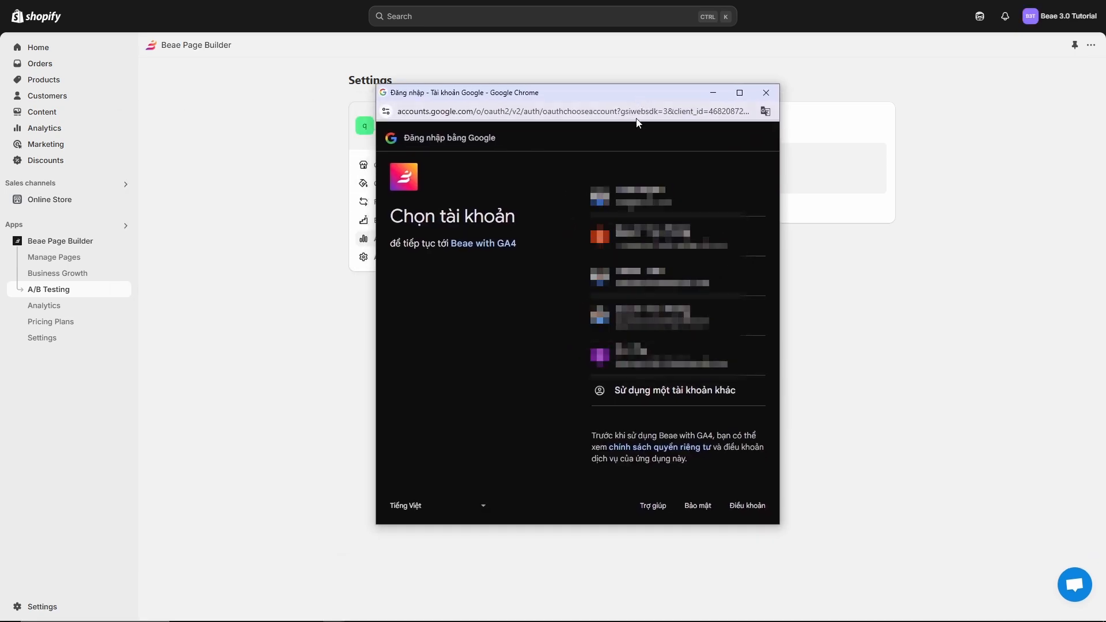
left_click(685, 374)
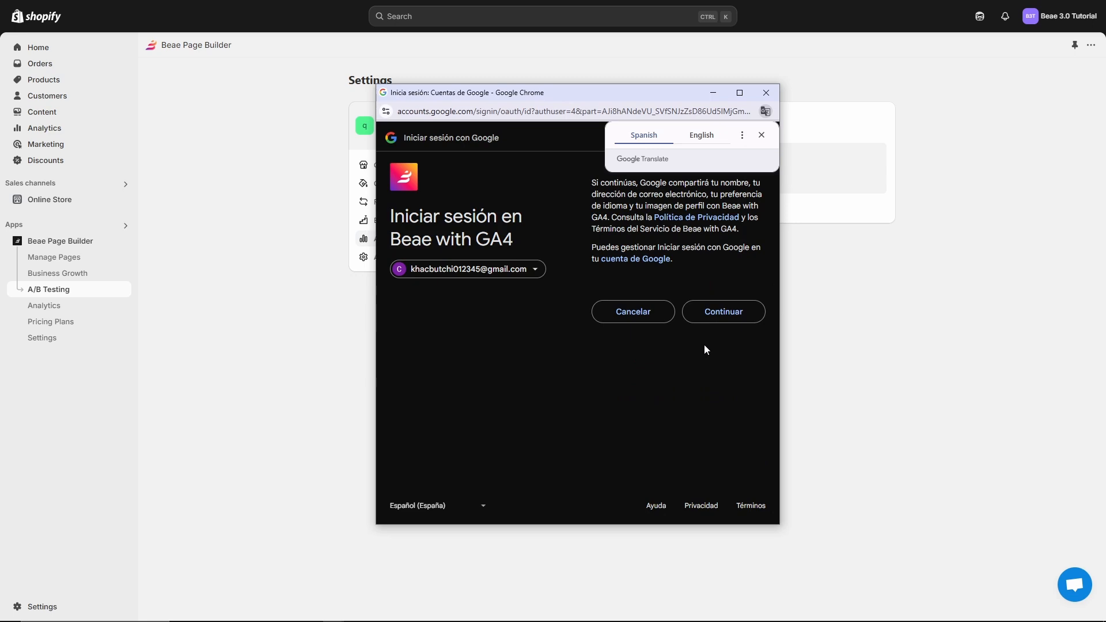
left_click(720, 313)
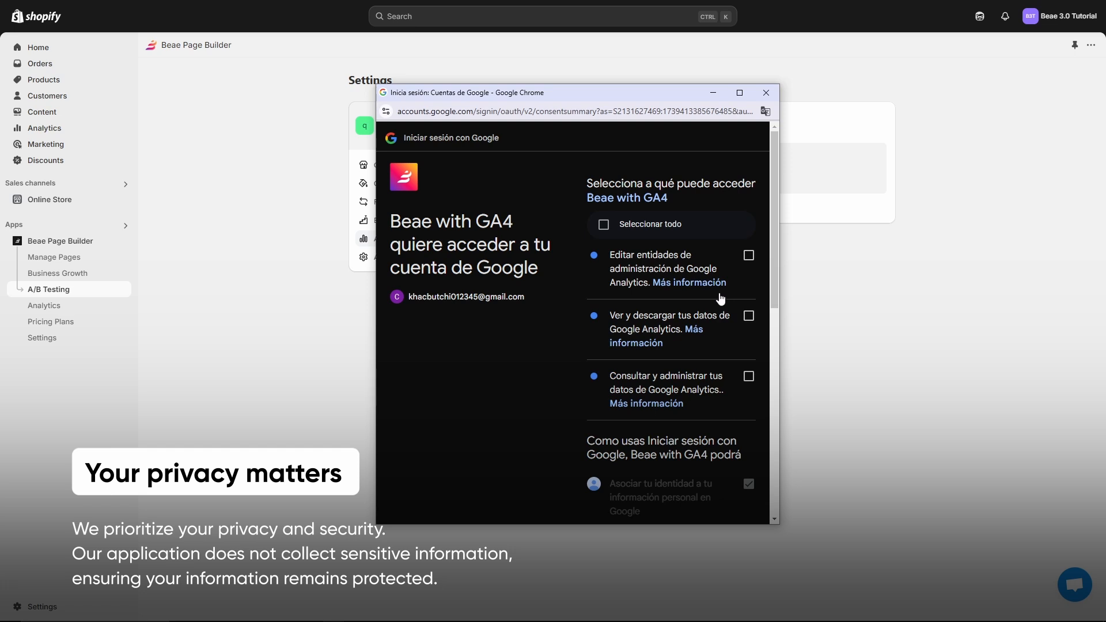
Step: Grant Beae with GA4 all the requested Google Analytics permissions and continue
left_click(603, 224)
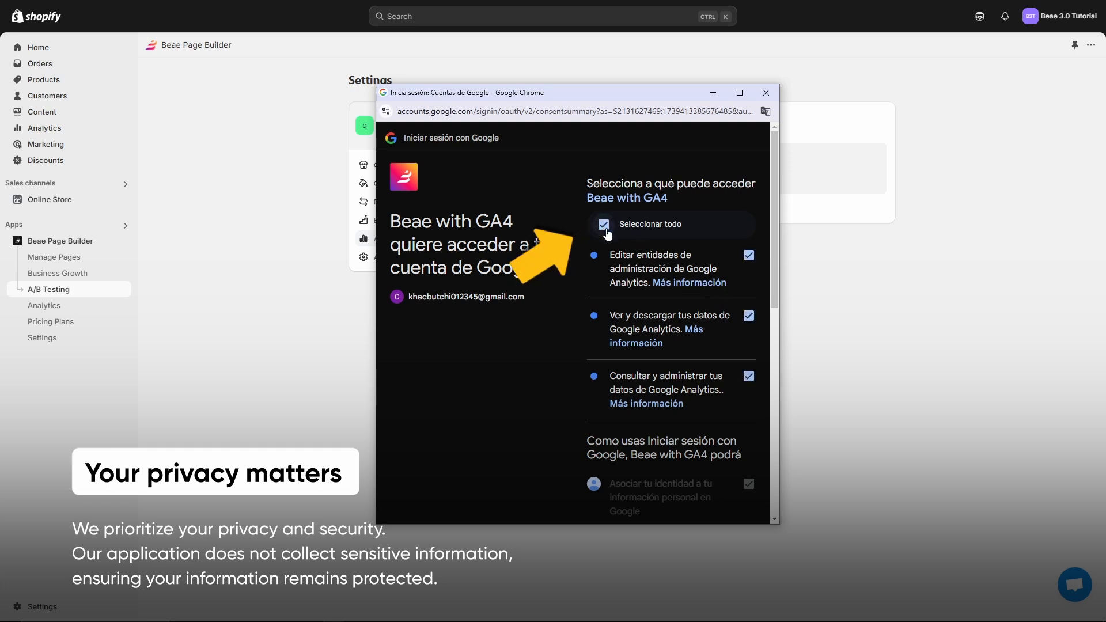
left_click_drag(779, 268, 759, 489)
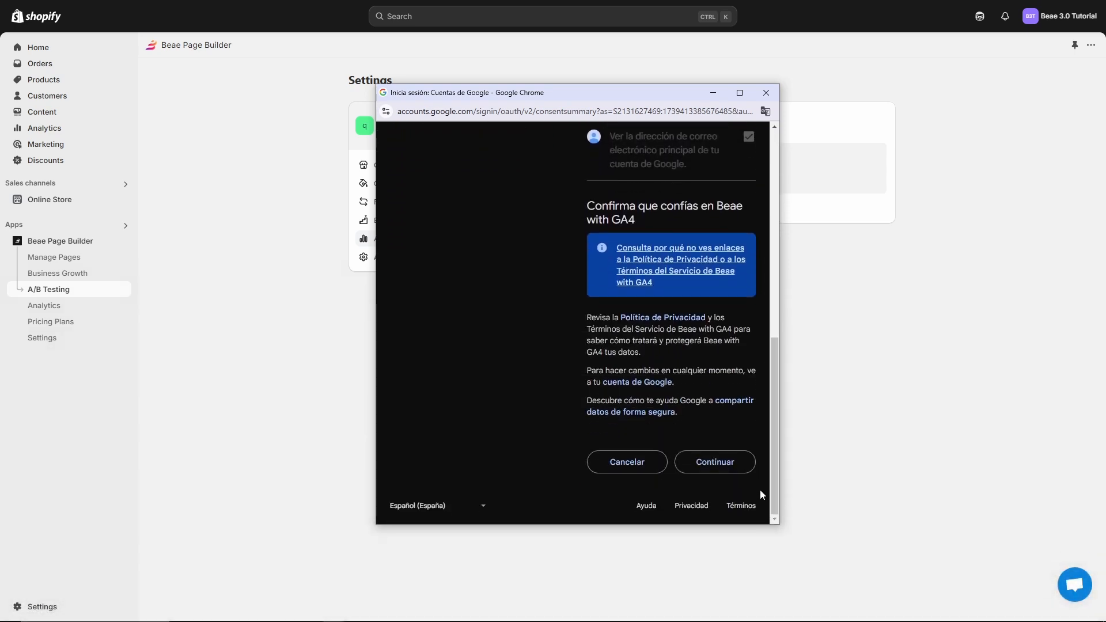
left_click(715, 464)
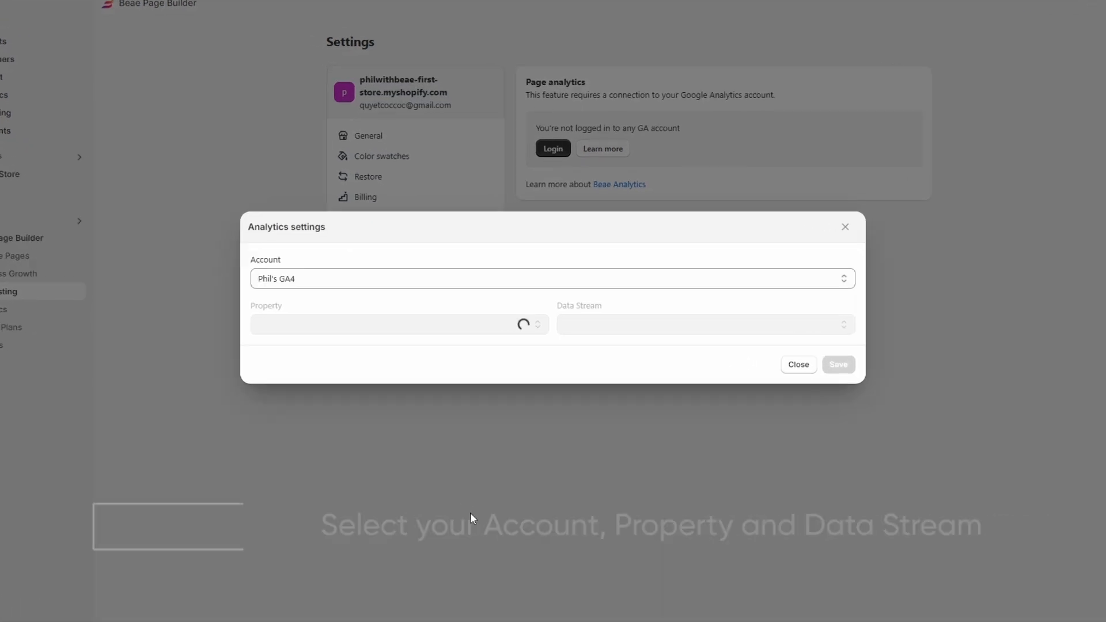
Step: Select the GA4 account, the Beae Ecommerce Store property and the Main Shopify Store data stream, and save the analytics settings
left_click(455, 276)
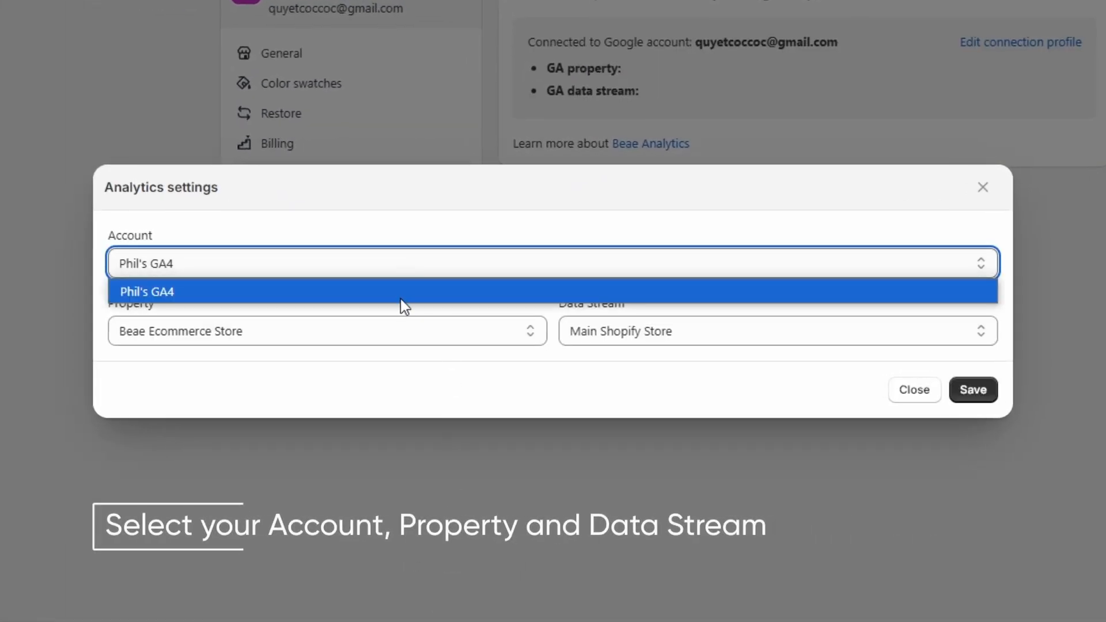
left_click(403, 292)
left_click(407, 340)
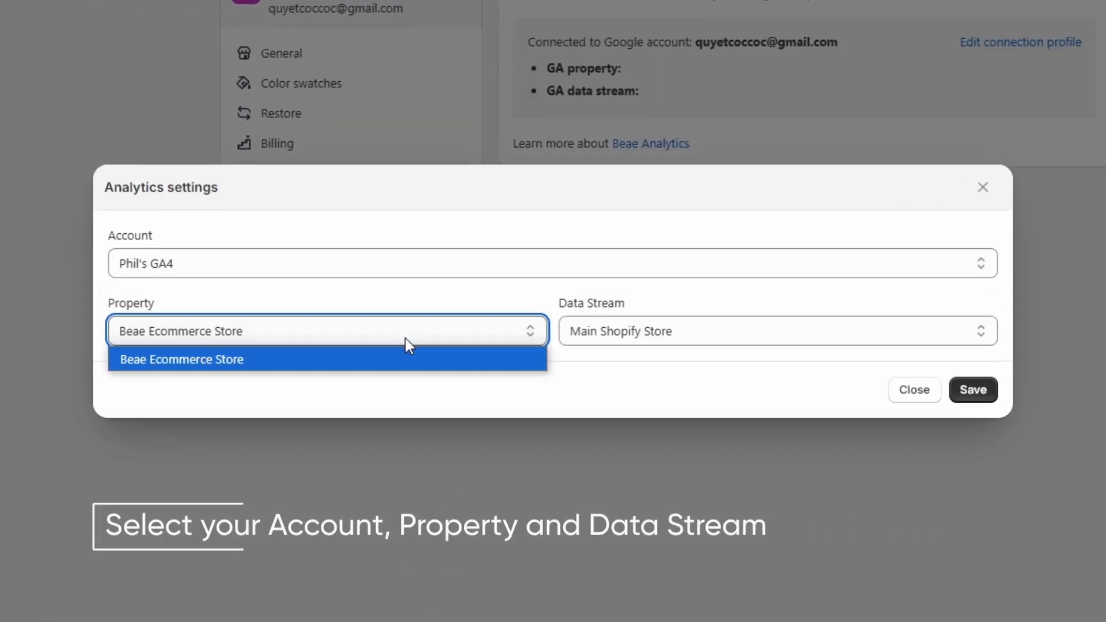
left_click(406, 360)
left_click(896, 342)
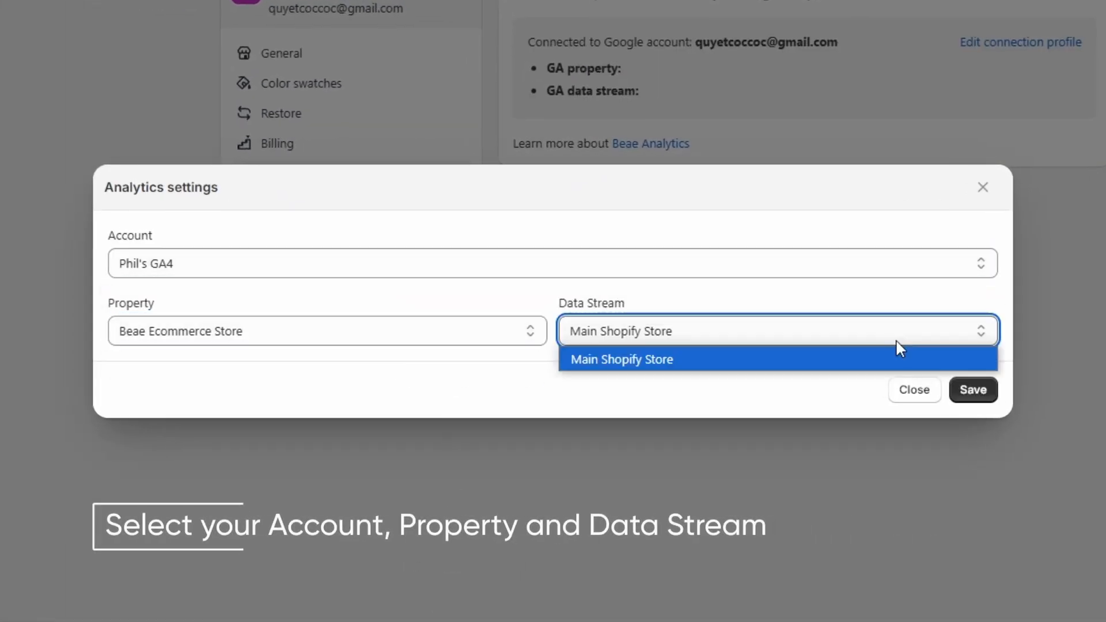
left_click(834, 374)
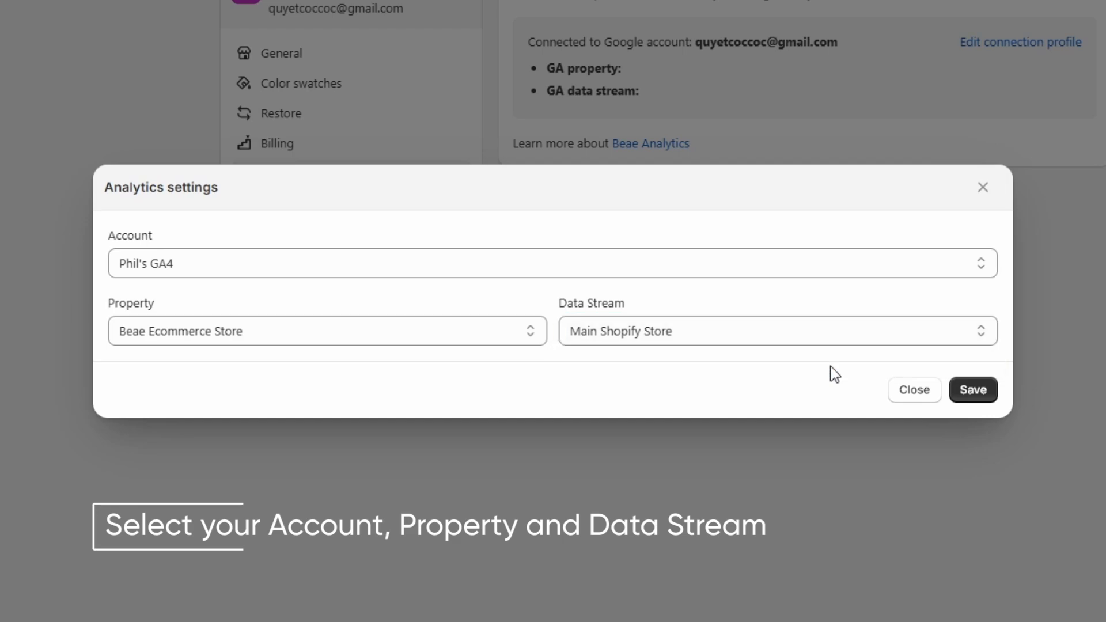
left_click(990, 391)
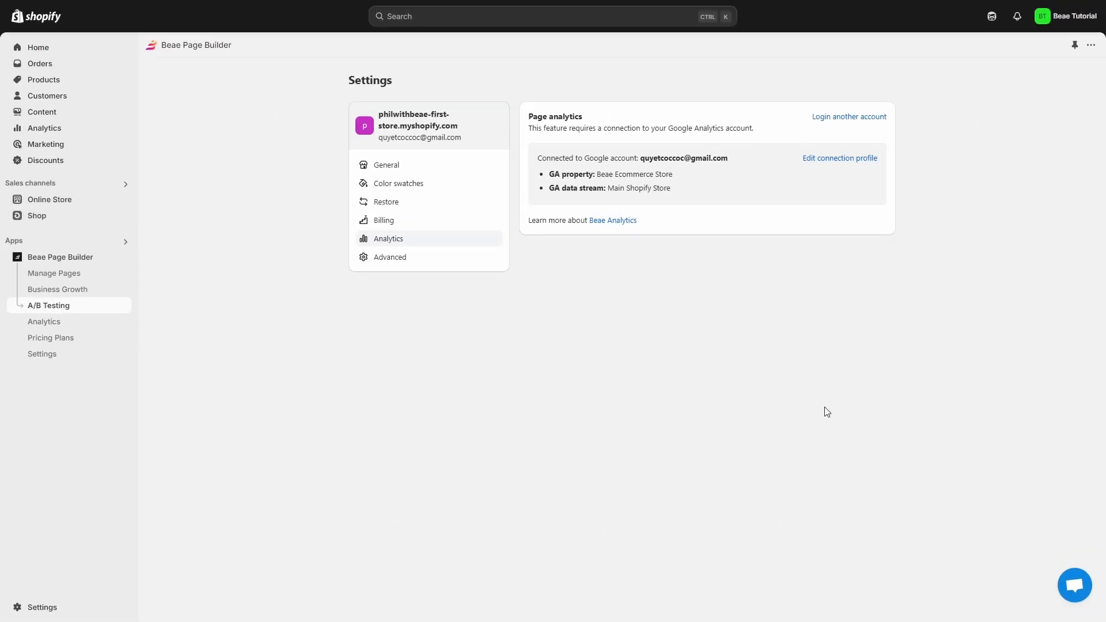
Step: Enable the Beae Webpixel App and Theme Helper from the A/B Testing setup checklist
left_click(92, 311)
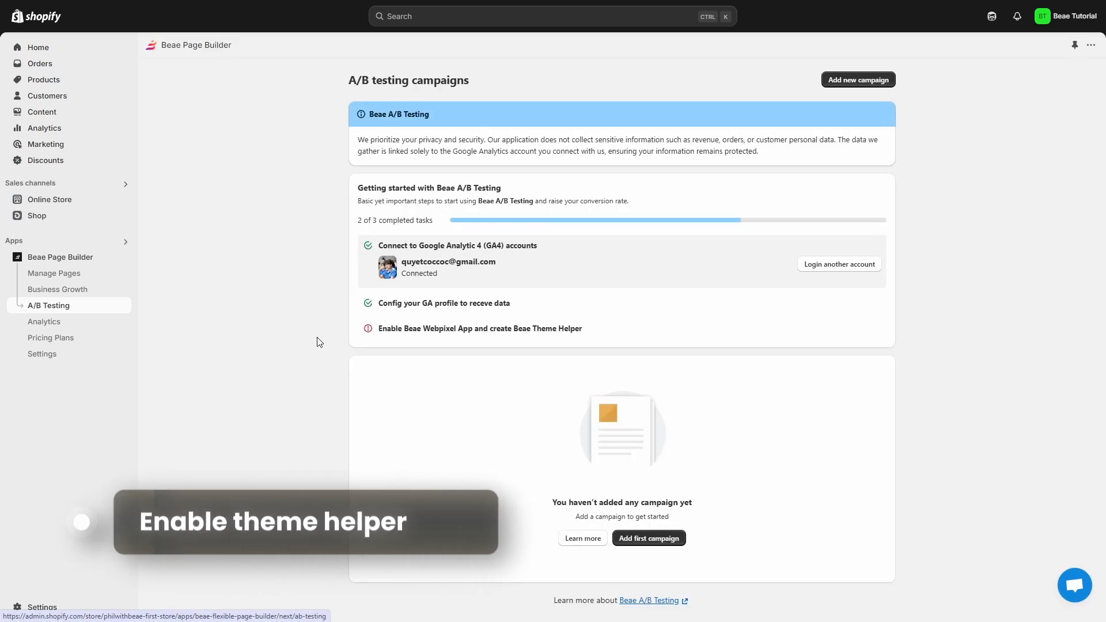
left_click(523, 337)
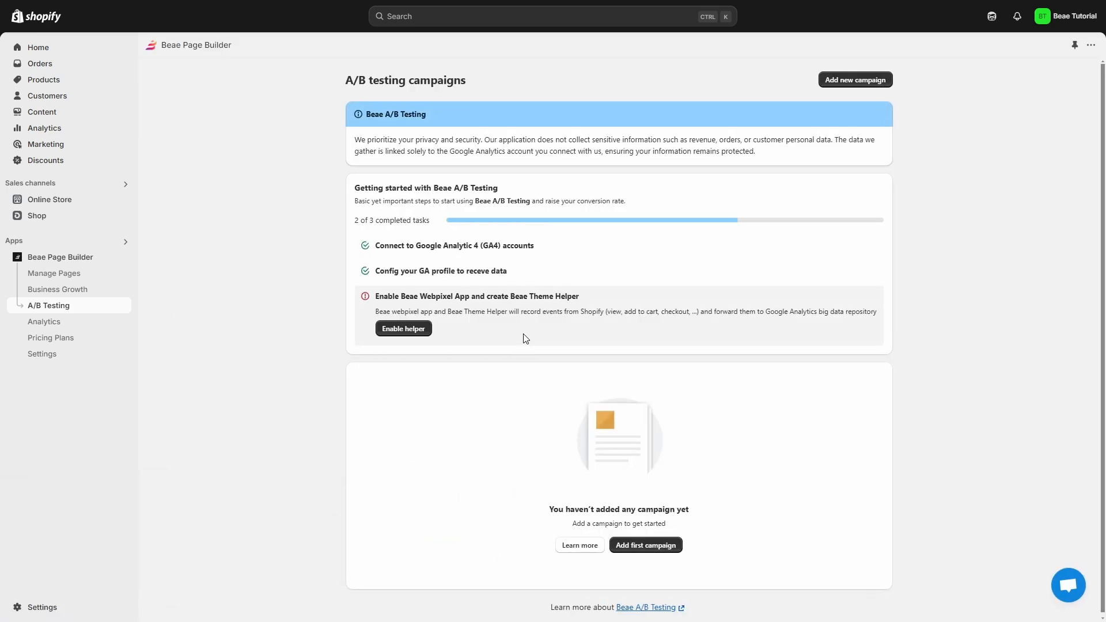
left_click(403, 329)
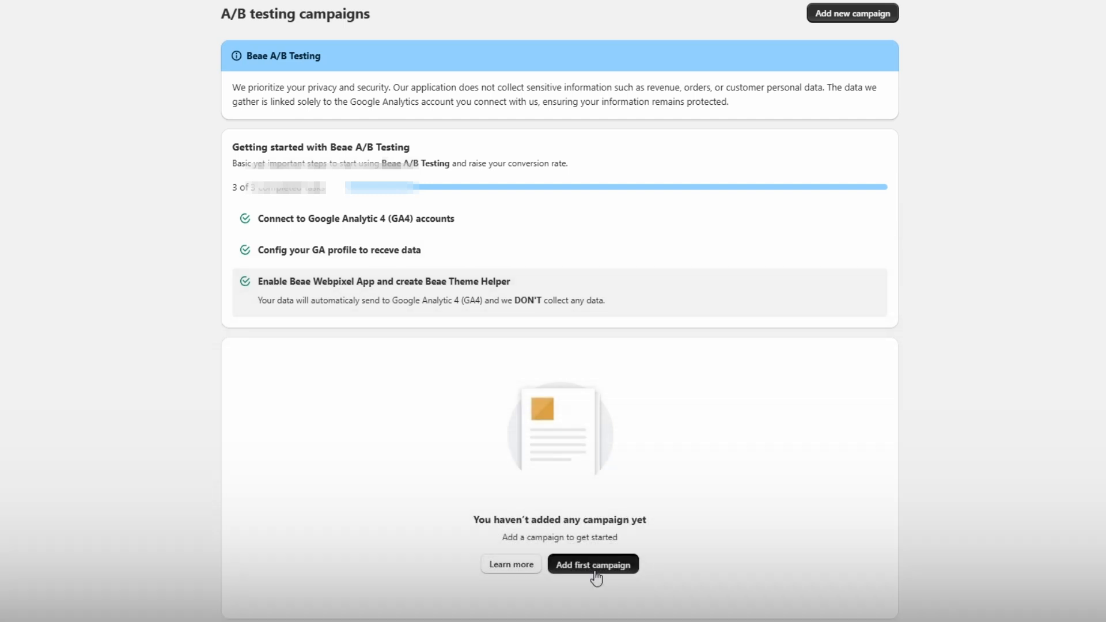
Step: Start the first campaign and assign the Beae product template product.beae-single-product-template.json to variant A
left_click(596, 577)
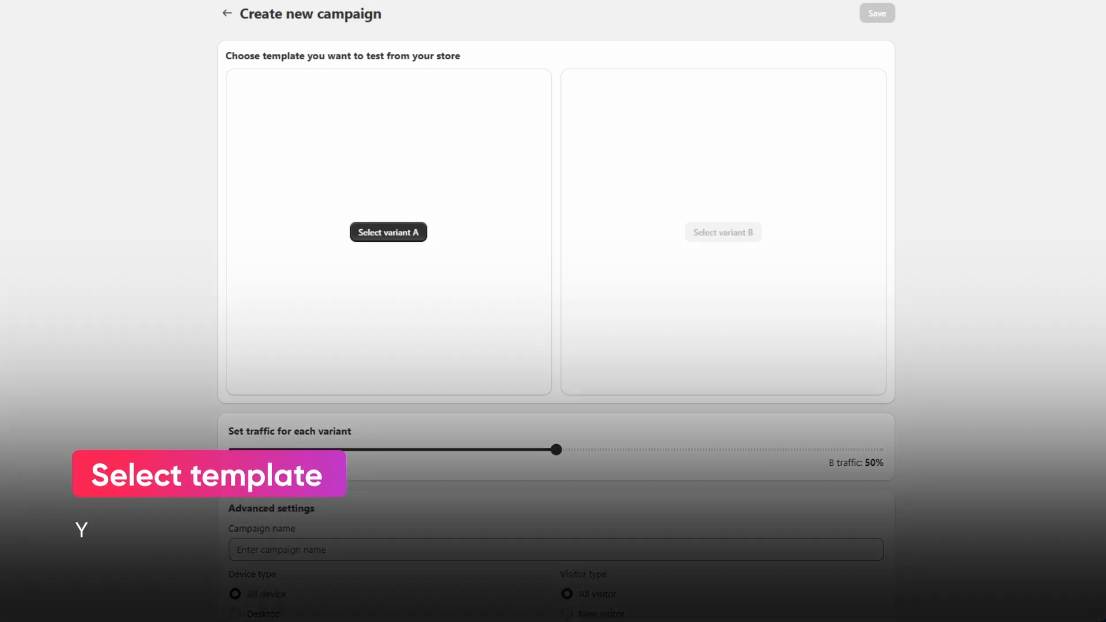
left_click(391, 239)
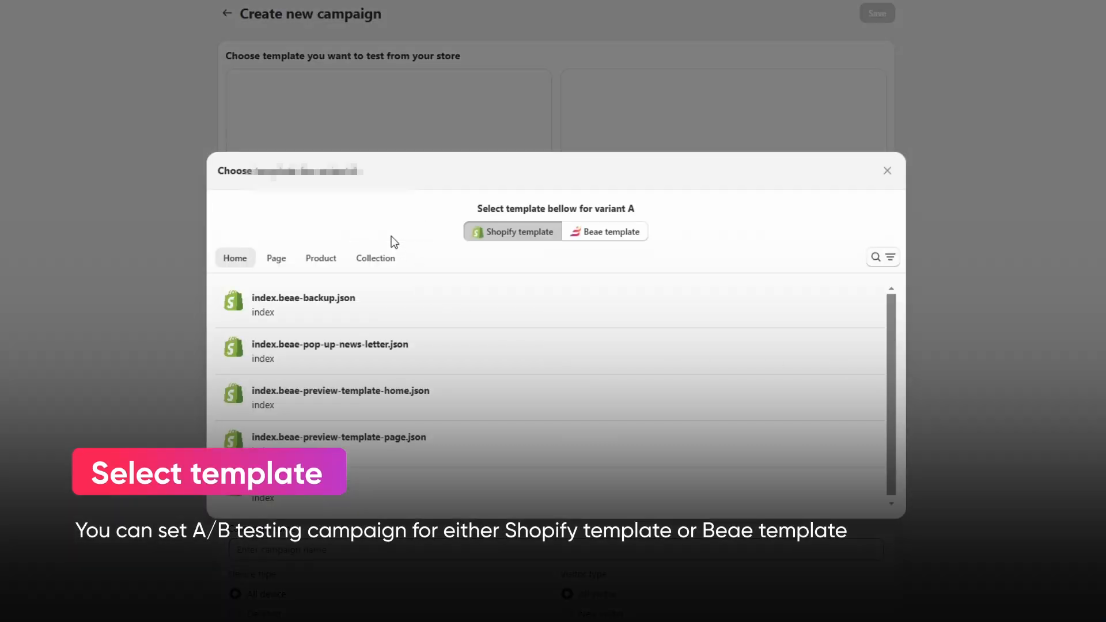
left_click(636, 238)
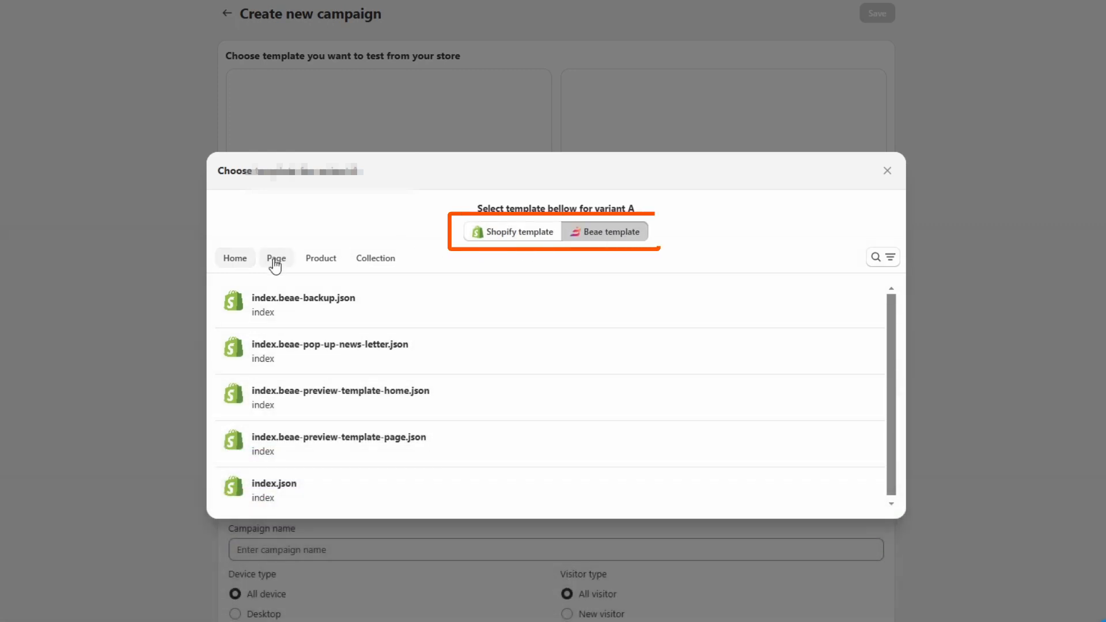
left_click(275, 260)
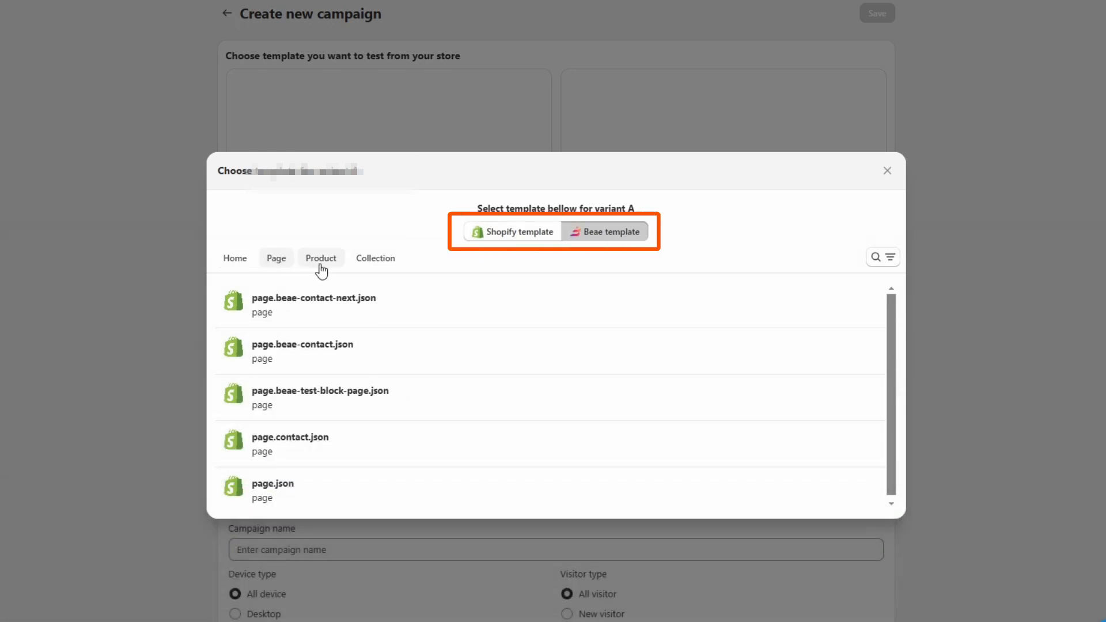
left_click(320, 262)
left_click(388, 267)
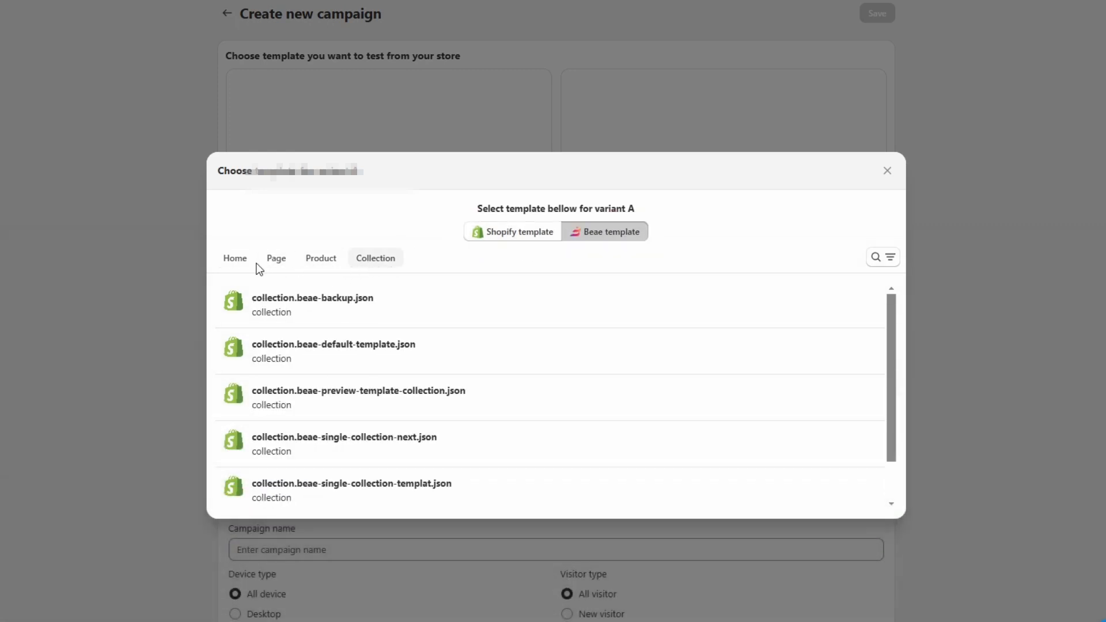
left_click(321, 267)
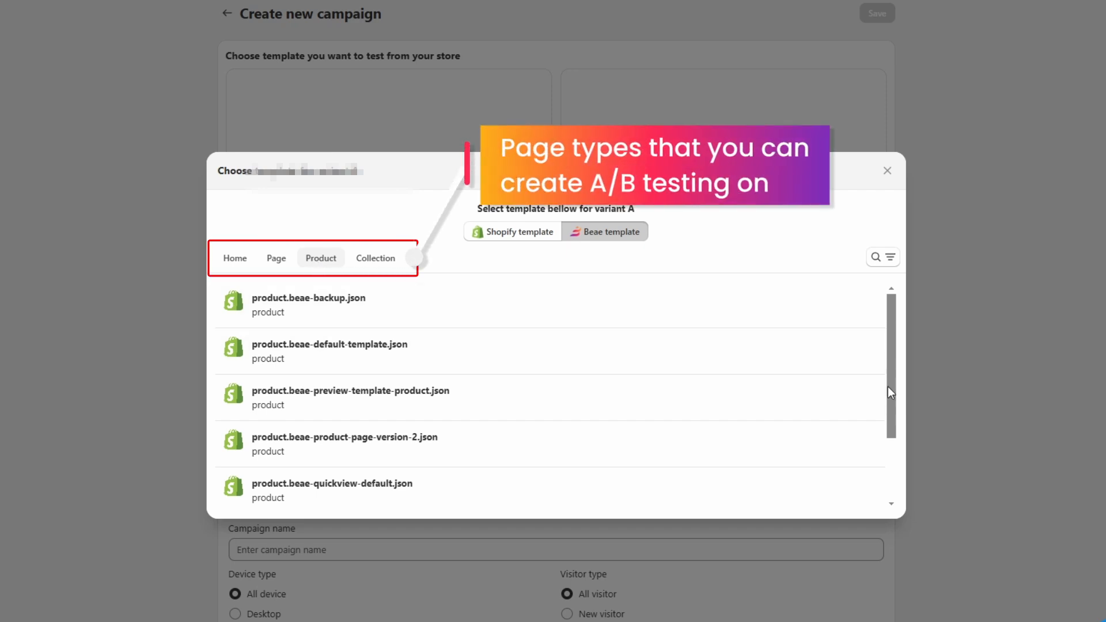
left_click_drag(894, 393, 897, 465)
left_click(429, 432)
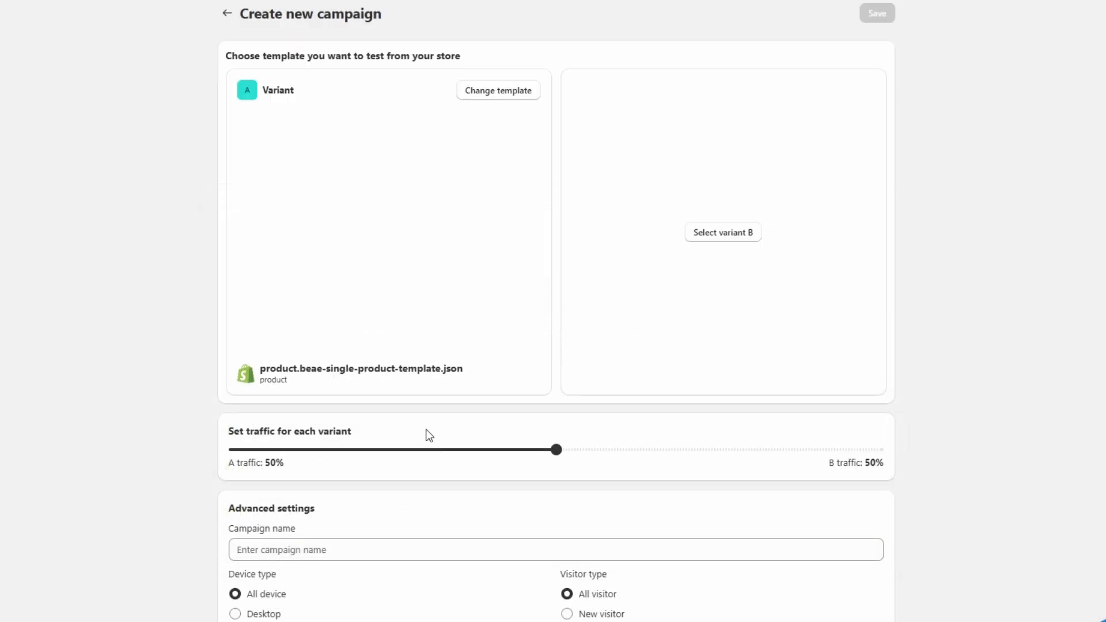
Step: Assign product.beae-product-page-version-2.json to variant B and split the traffic 50% to each variant
left_click(724, 236)
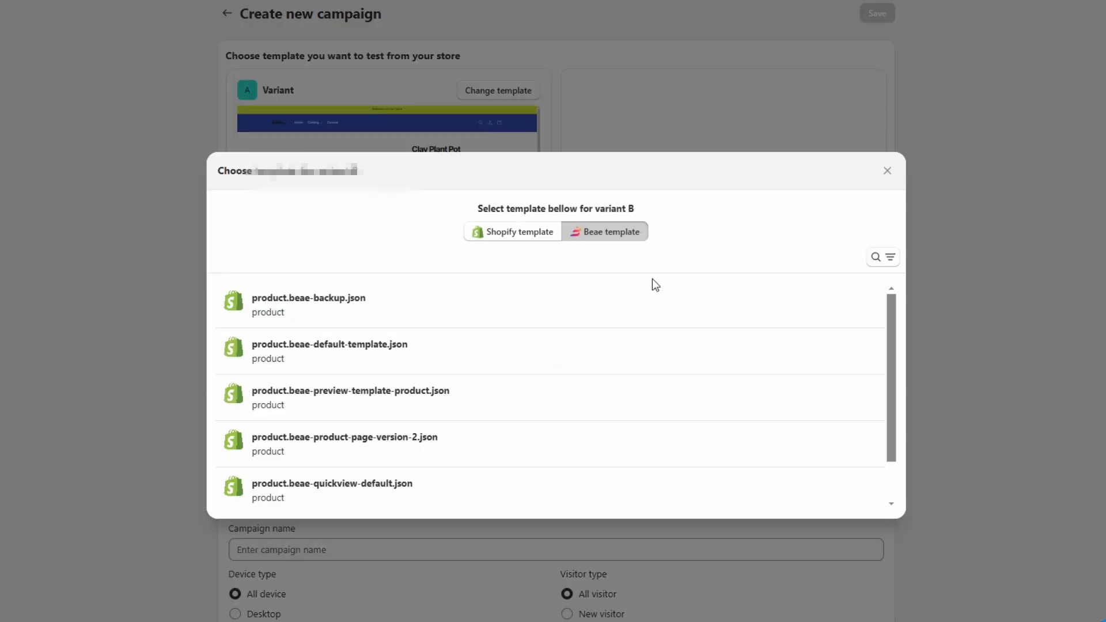
left_click(477, 439)
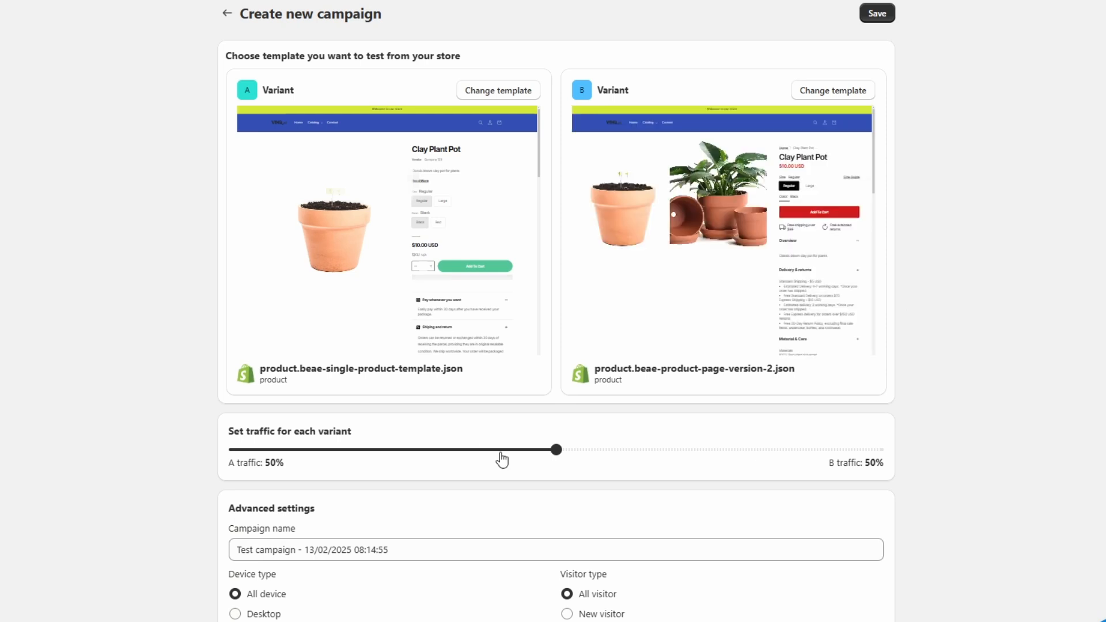
scroll(950, 490, "down", 1)
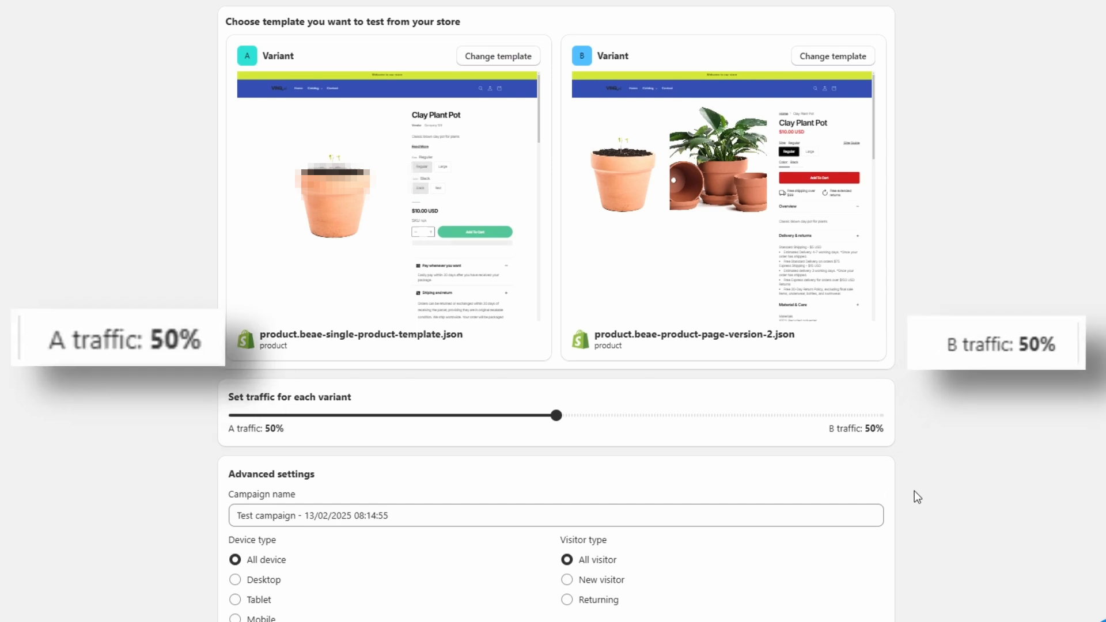
mouse_move(556, 415)
left_mouse_down()
mouse_move(748, 424)
mouse_move(555, 426)
left_mouse_up()
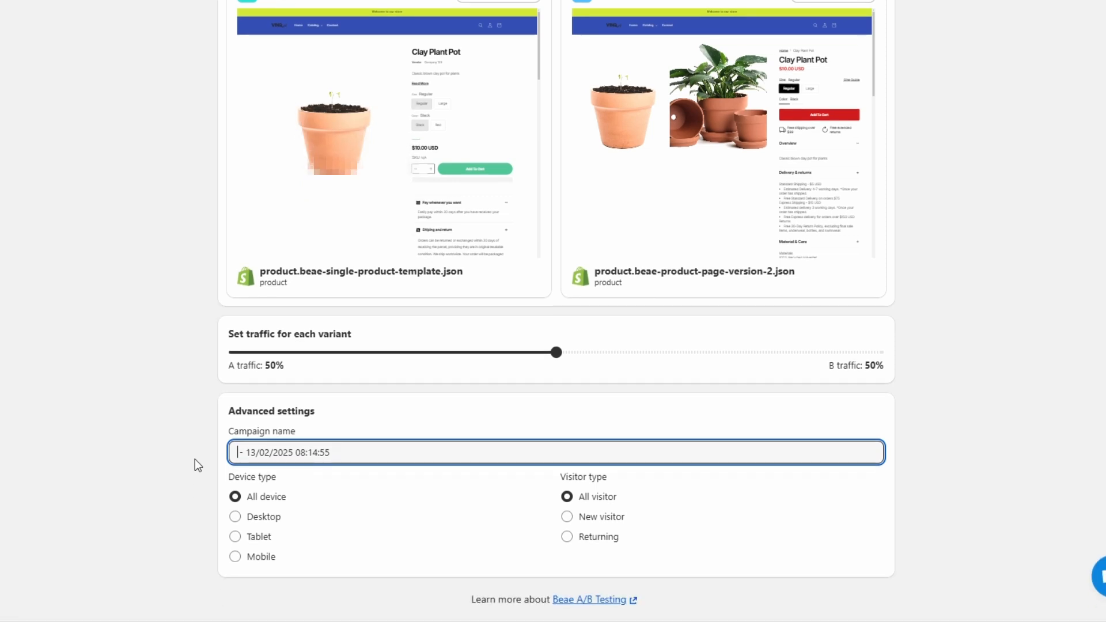
Step: Rename the campaign as "Test product template - 13/02/2025 08:14:55"
type("Test product ")
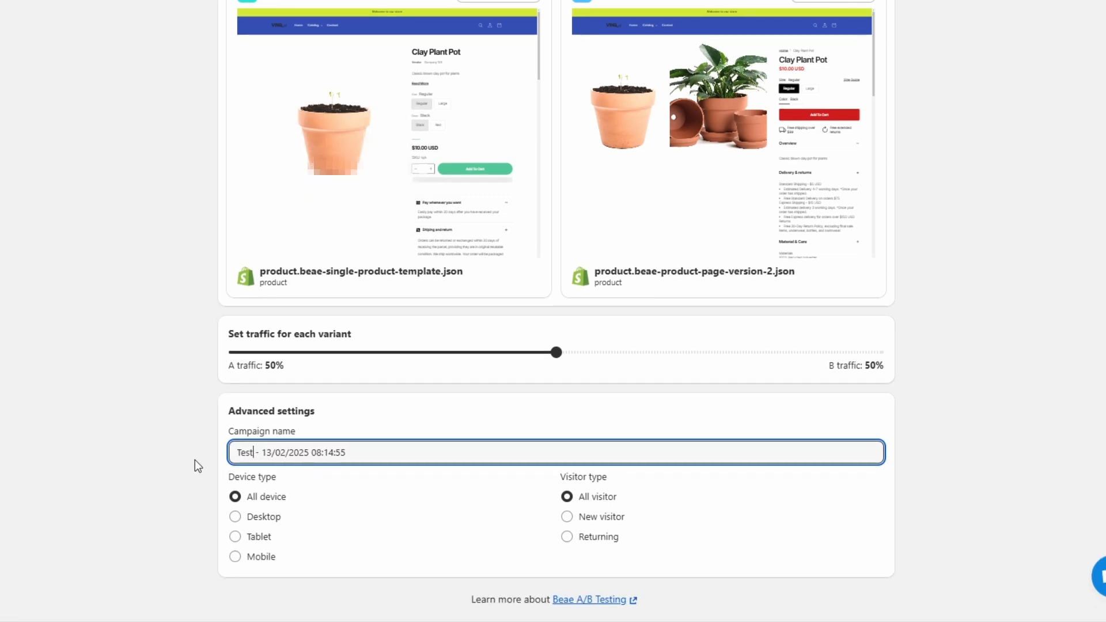
type("template")
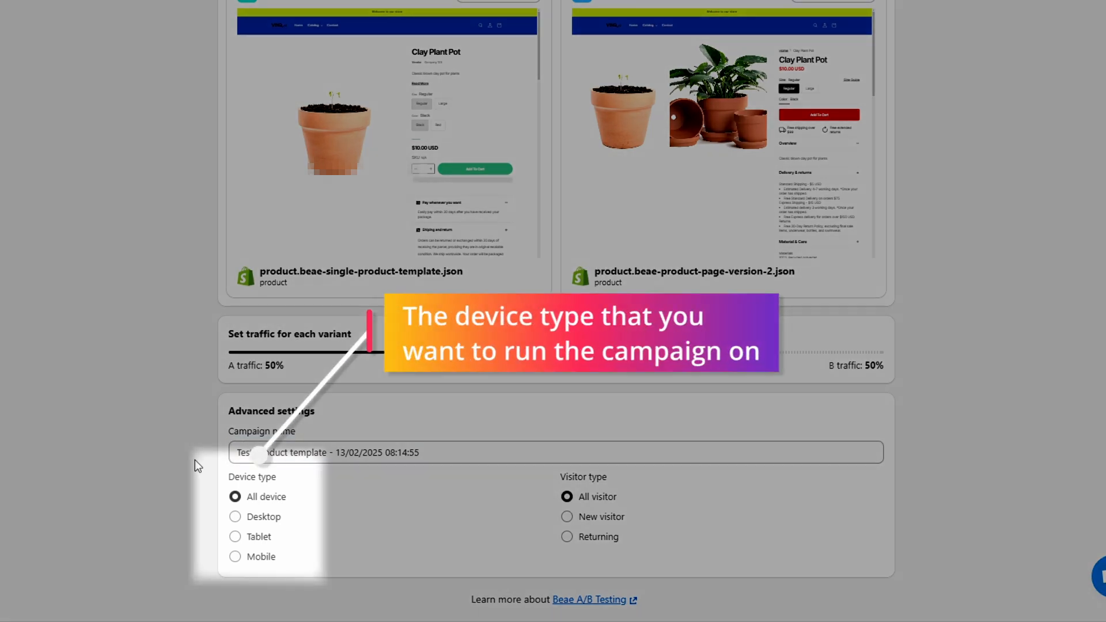
Step: Try the Desktop, Tablet and Mobile device types and the New visitor and Returning visitor types for the campaign
left_click(260, 517)
left_click(260, 536)
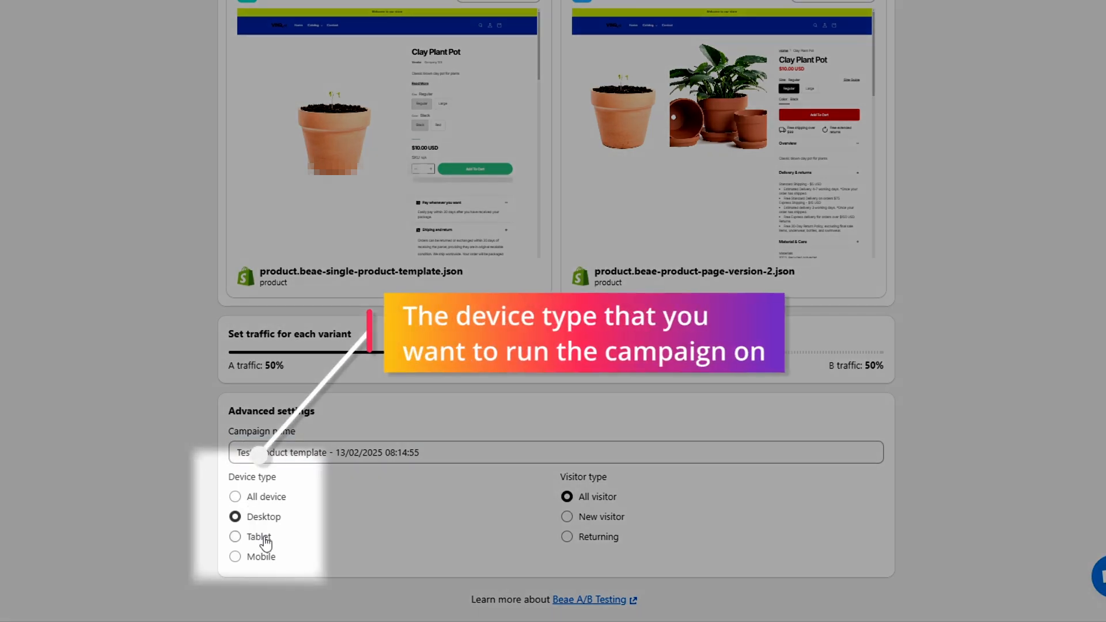
left_click(264, 558)
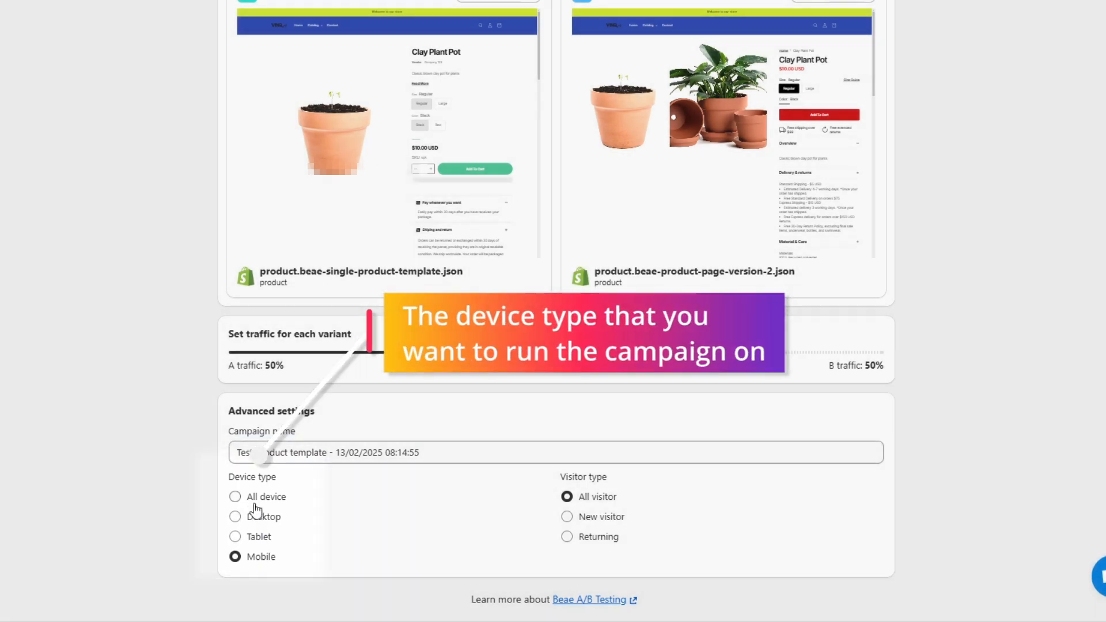
left_click(262, 497)
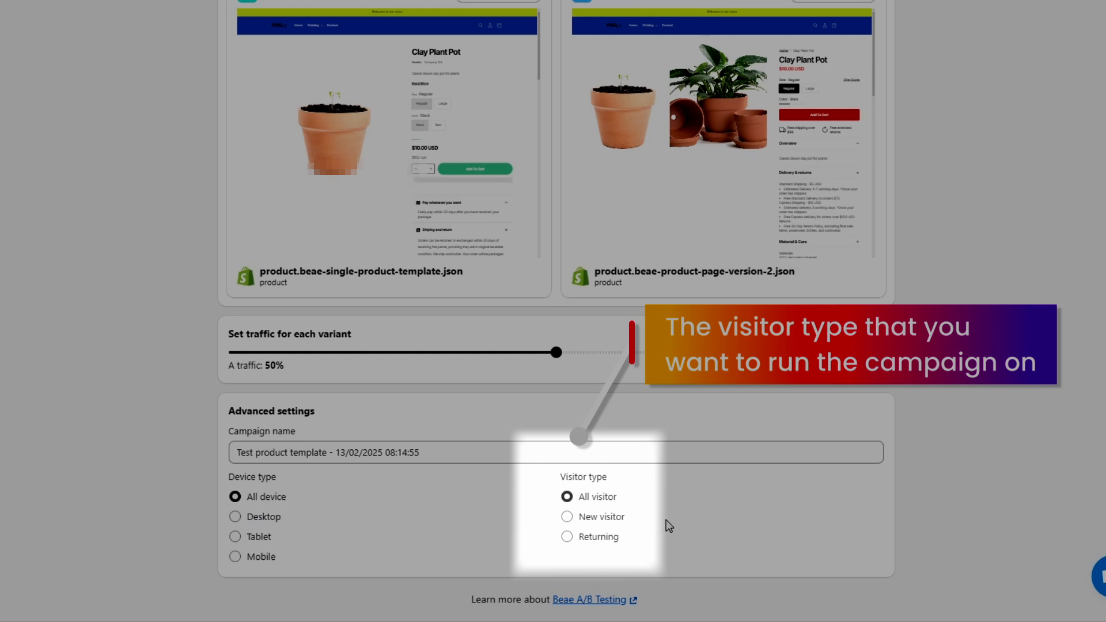
left_click(615, 521)
left_click(612, 537)
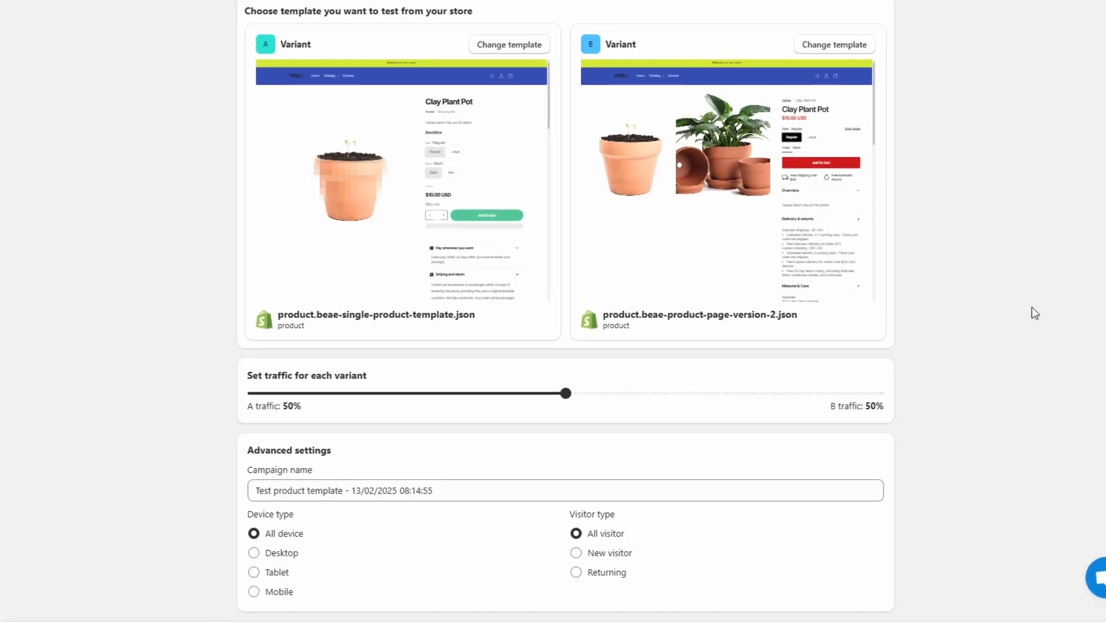
Step: Open the dashboard of "Test campaign - 05/02/2025 14:47:20" from the A/B testing campaign list
left_click(884, 82)
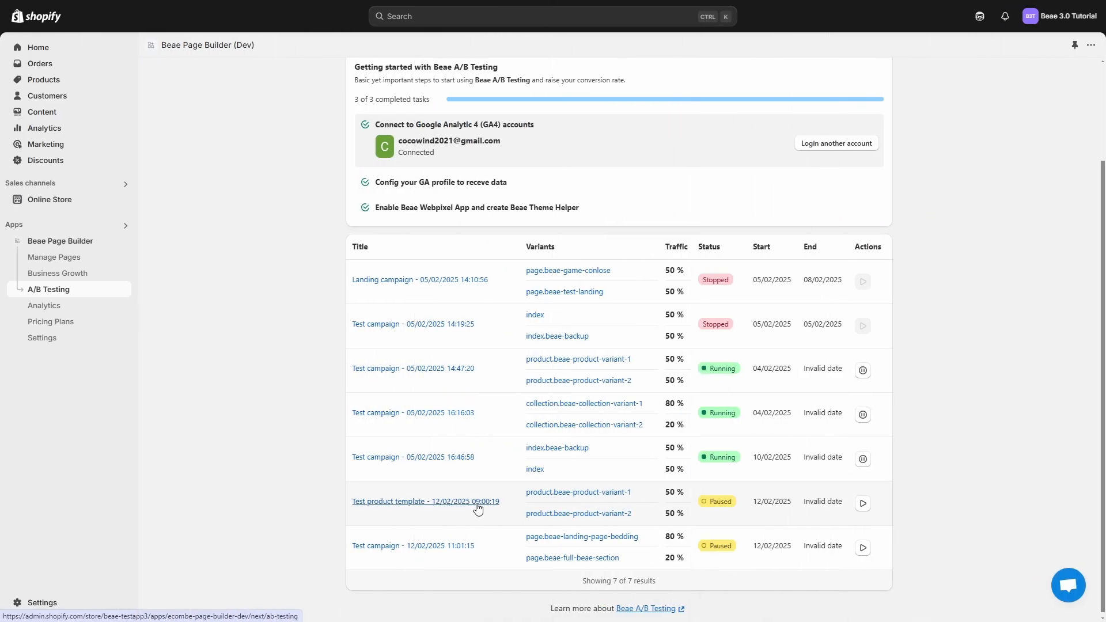
scroll(427, 374, "down", 1)
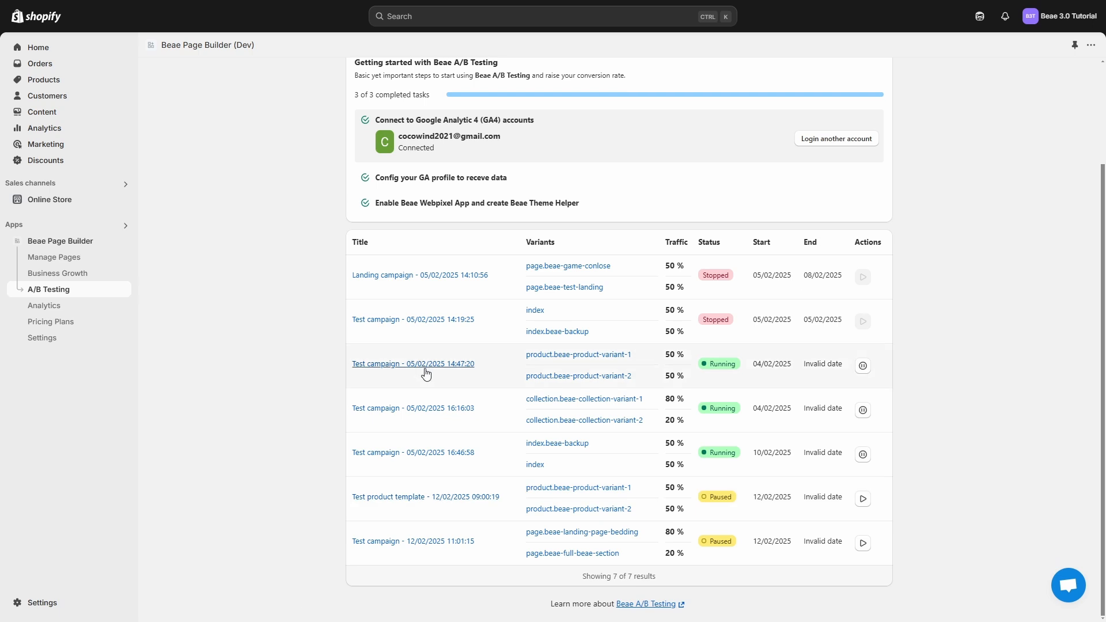
left_click(426, 369)
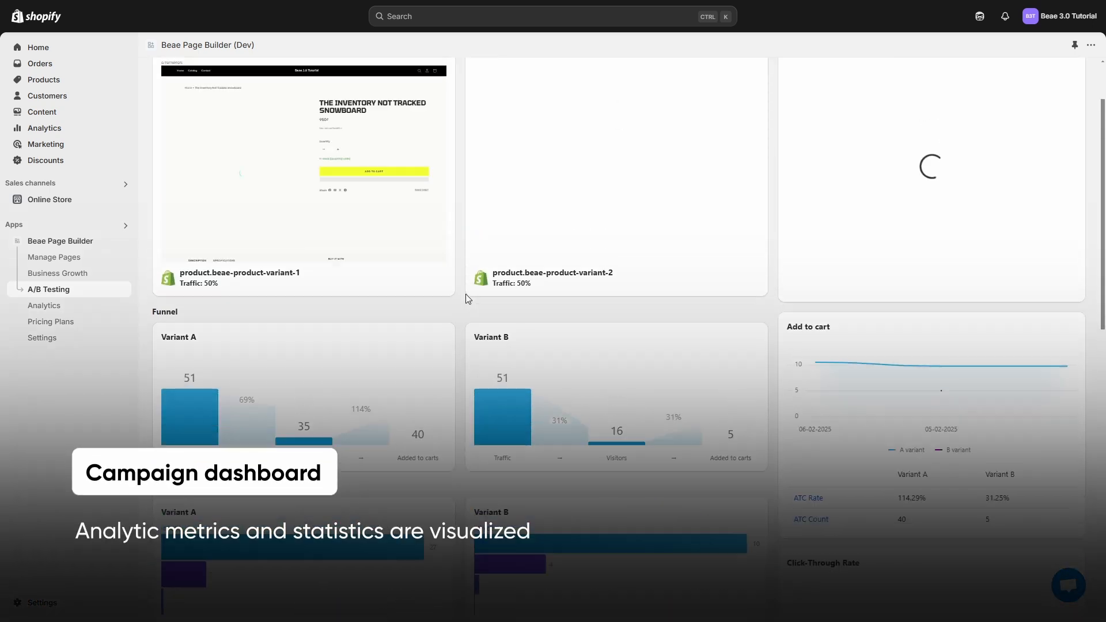
Step: Compare variants A and B by funnel, top traffic channels, access devices and top countries on the campaign dashboard
scroll(465, 295, "up", 2)
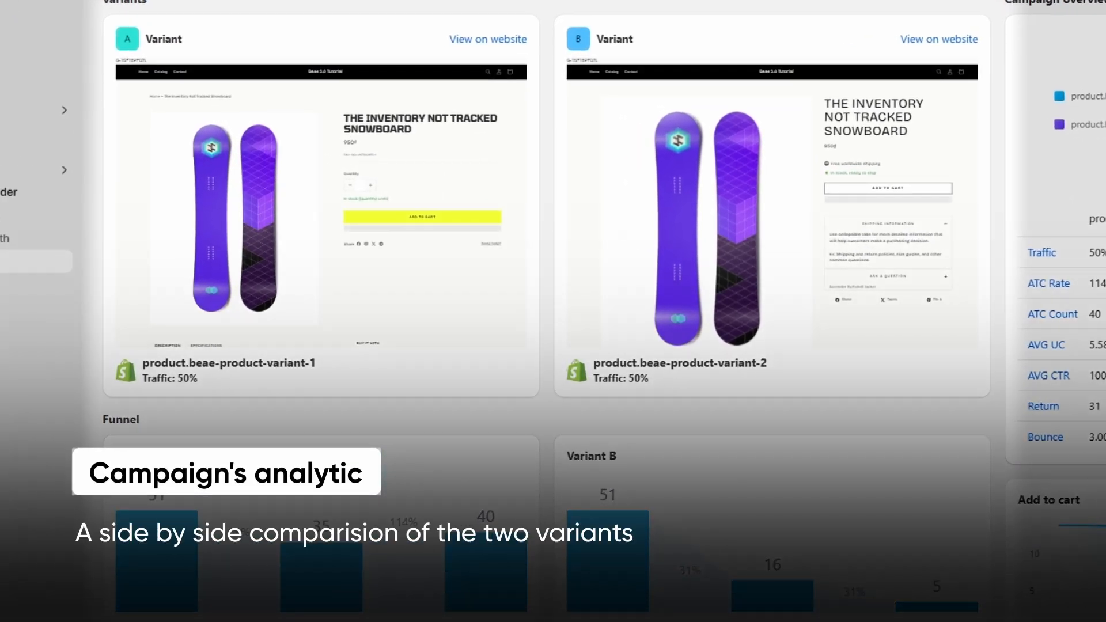
scroll(546, 305, "down", 5)
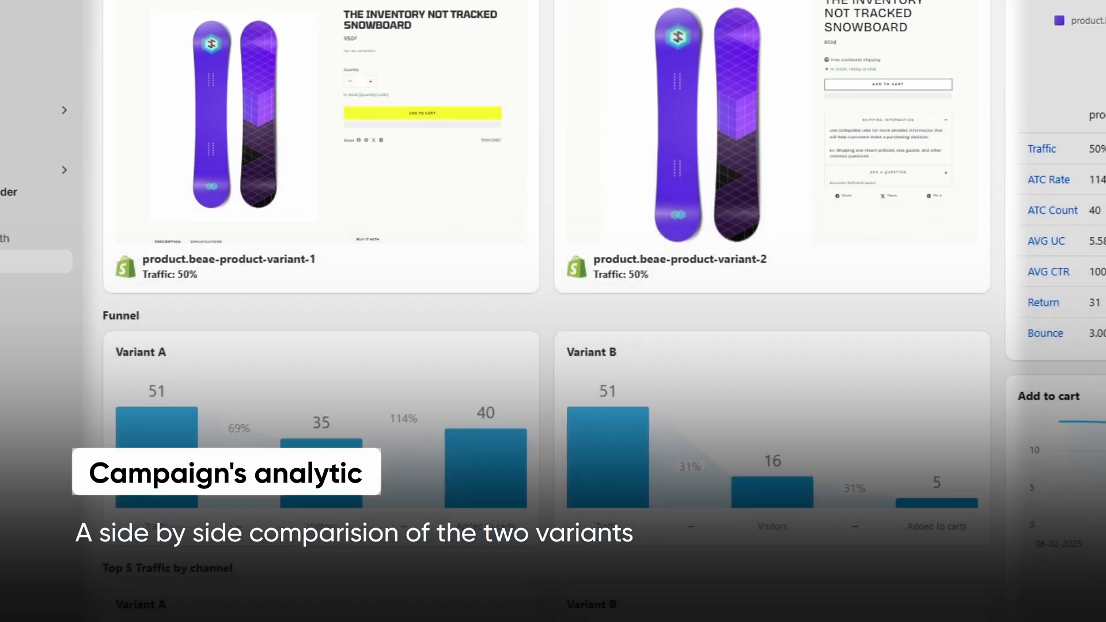
scroll(547, 306, "down", 5)
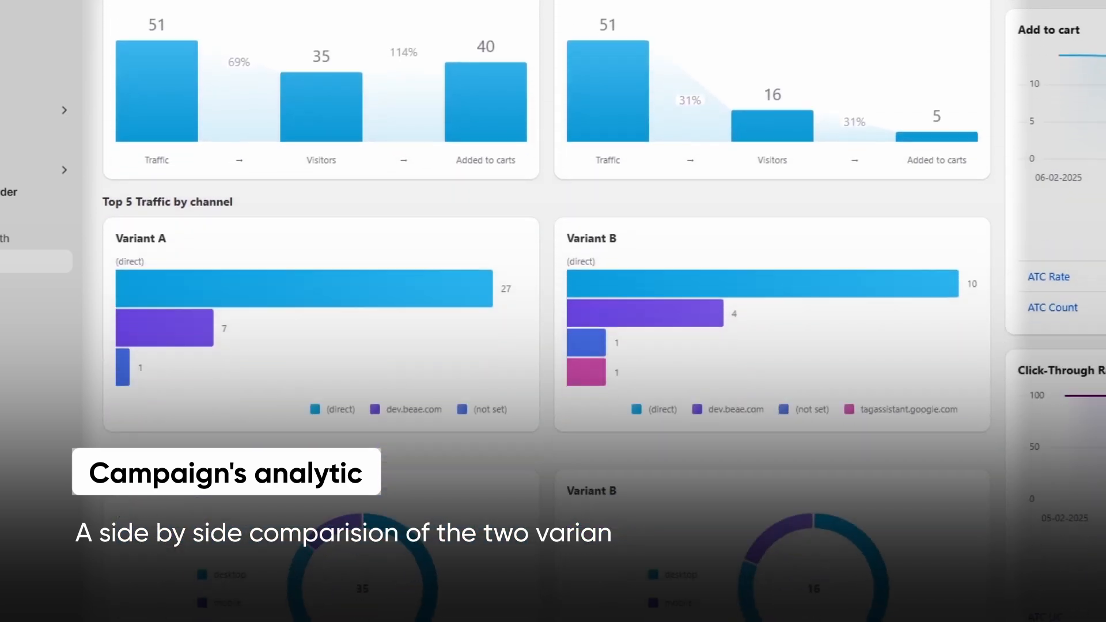
scroll(546, 306, "down", 4)
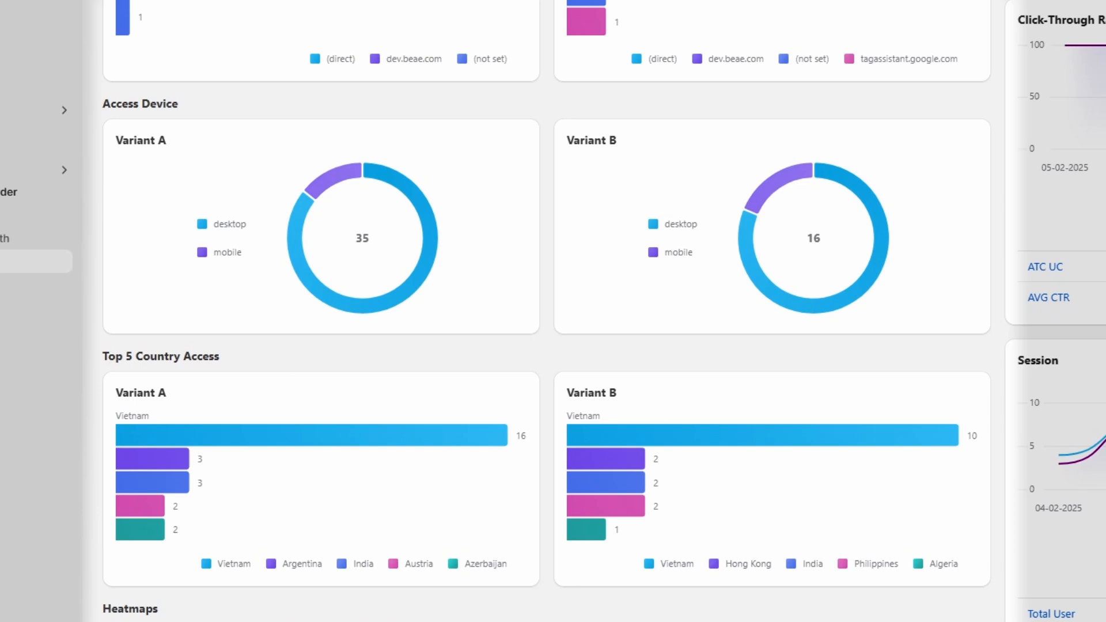
scroll(546, 311, "down", 3)
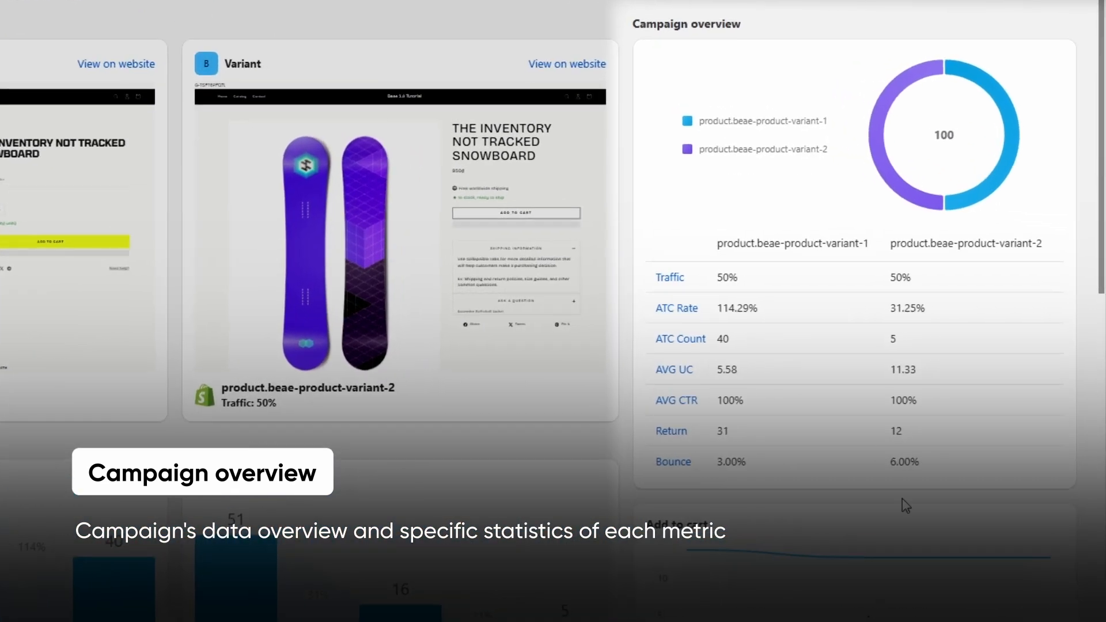
Step: Review the campaign overview and Add to cart statistics, reading the explanations of metrics such as AVG UC and ATC Count
mouse_move(676, 316)
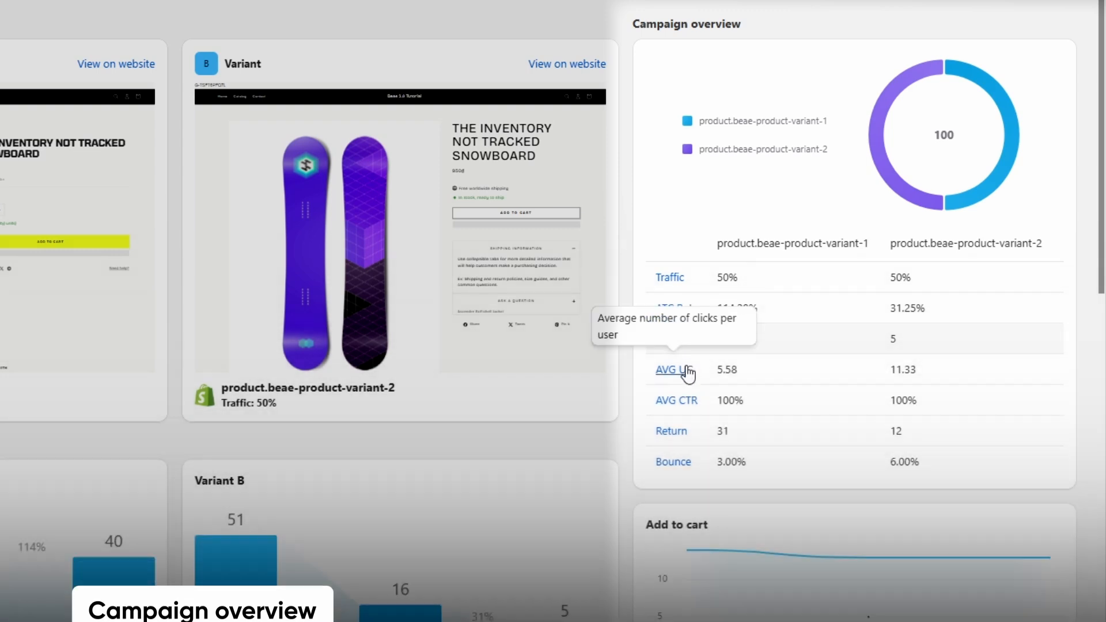
mouse_move(688, 405)
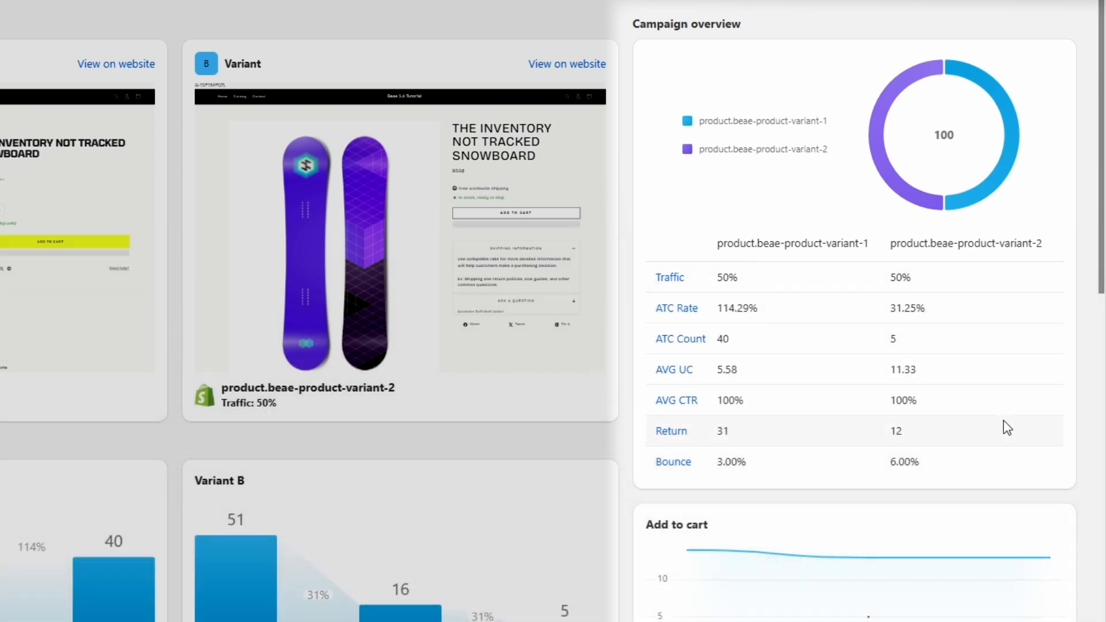
scroll(1037, 441, "down", 7)
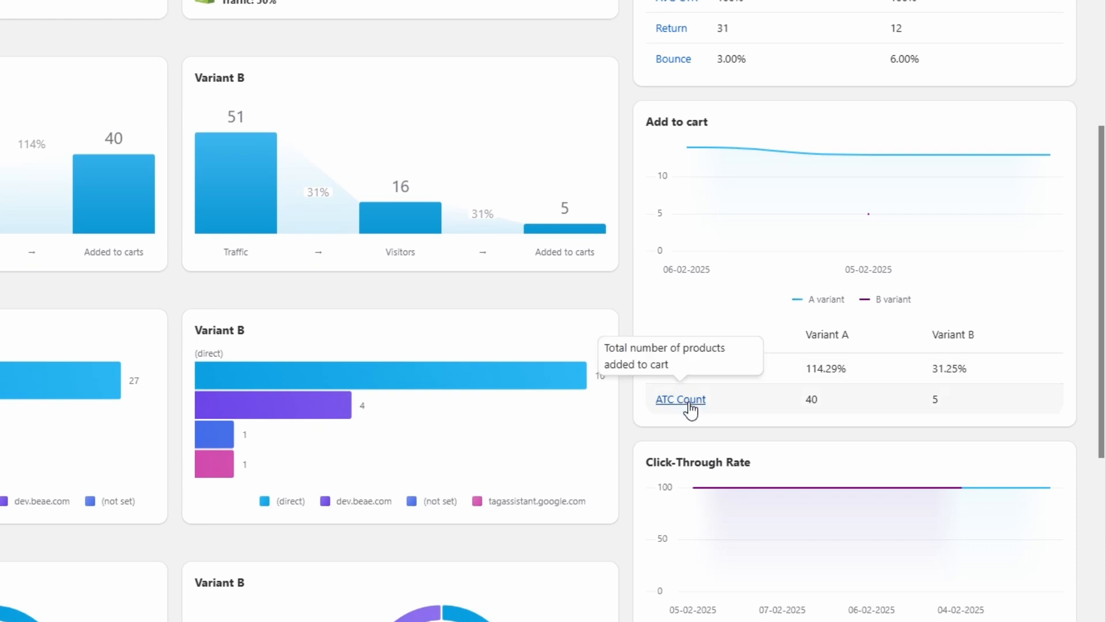
left_click_drag(1101, 423, 1099, 81)
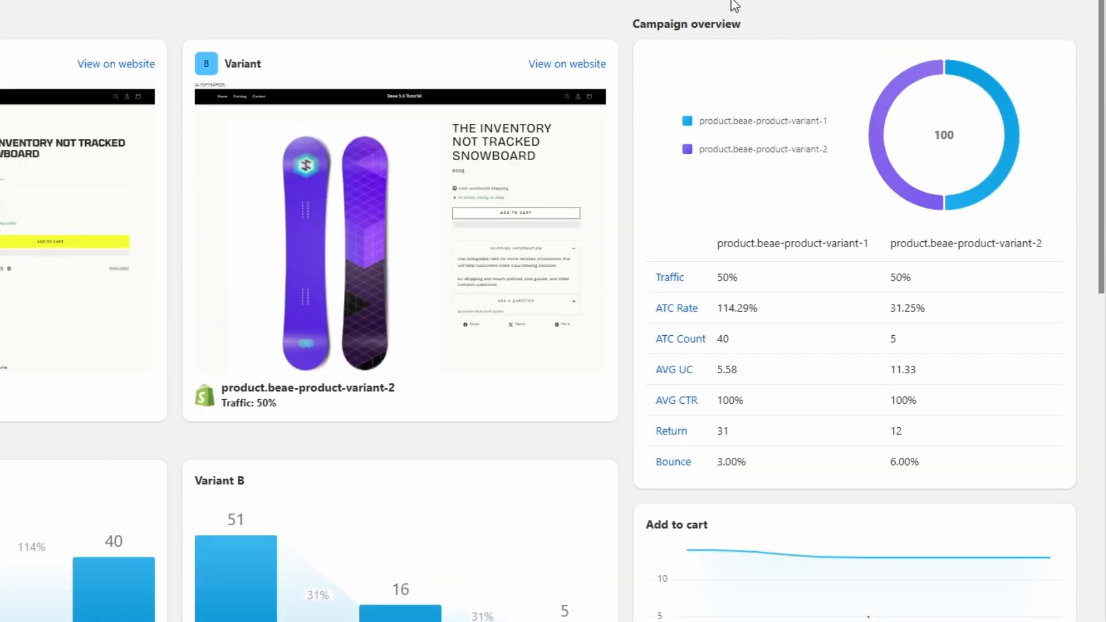
Step: Pause "Test campaign - 05/02/2025 14:47:20" in the campaign list
mouse_move(938, 3)
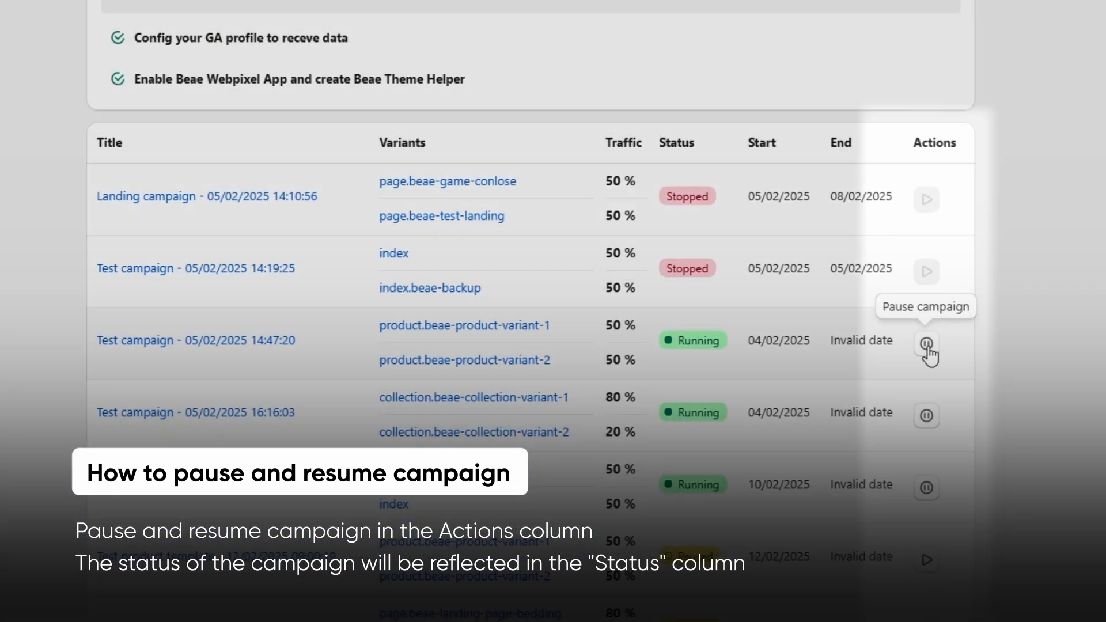
left_click(927, 344)
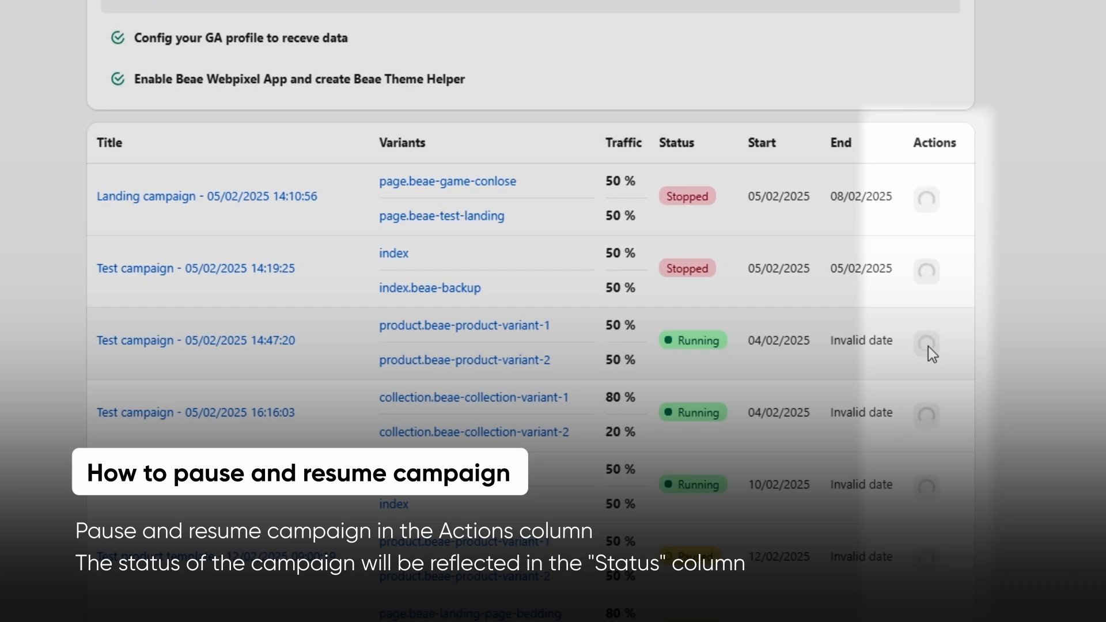